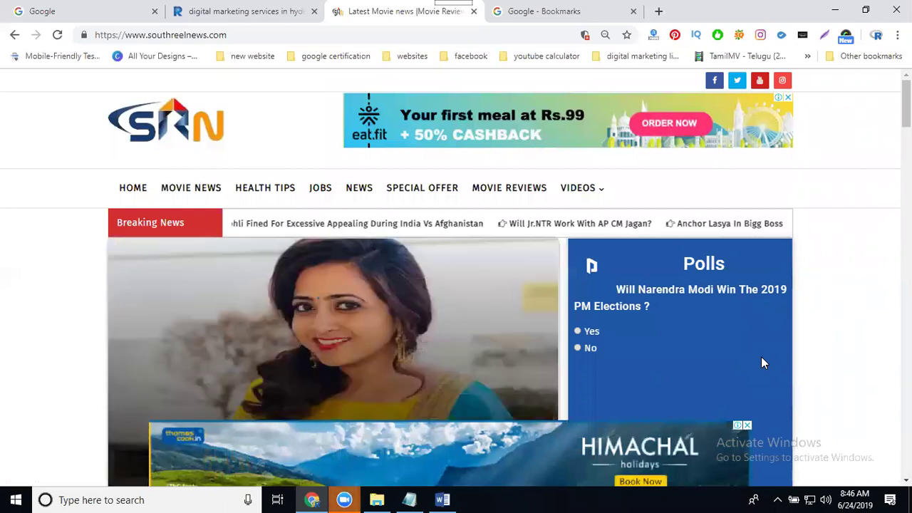
- Switch Chrome to the 'Google - Bookmarks' tab to show the saved bookmarks list
{"action": "left_click", "coordinate": [516, 13]}
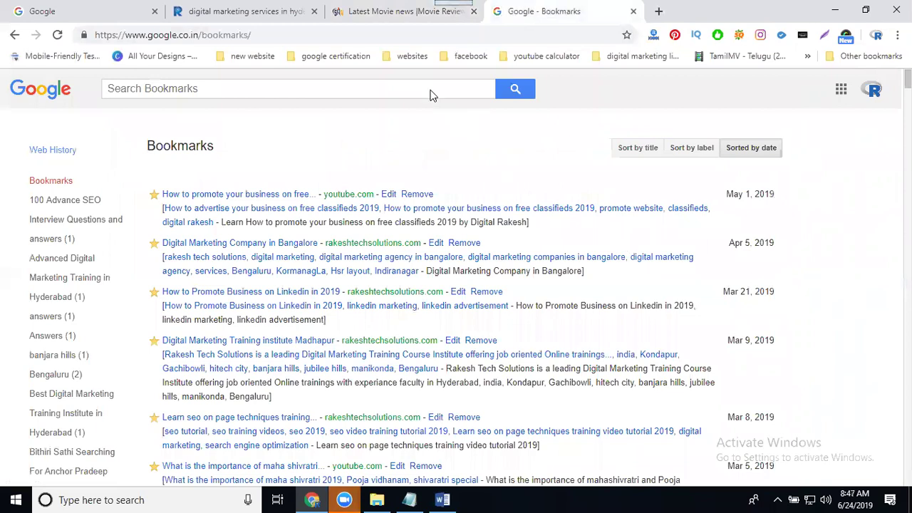
- Open the 'Anchor Lasya in Bigg Boss 3' article on the movie news site and select its URL
{"action": "left_click", "coordinate": [388, 11]}
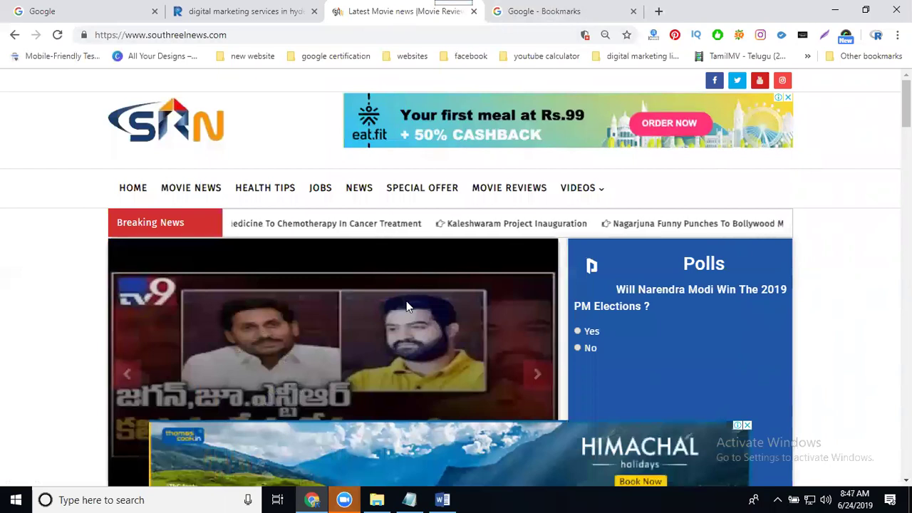
{"action": "scroll", "coordinate": [401, 302], "scroll_direction": "down", "scroll_amount": 3}
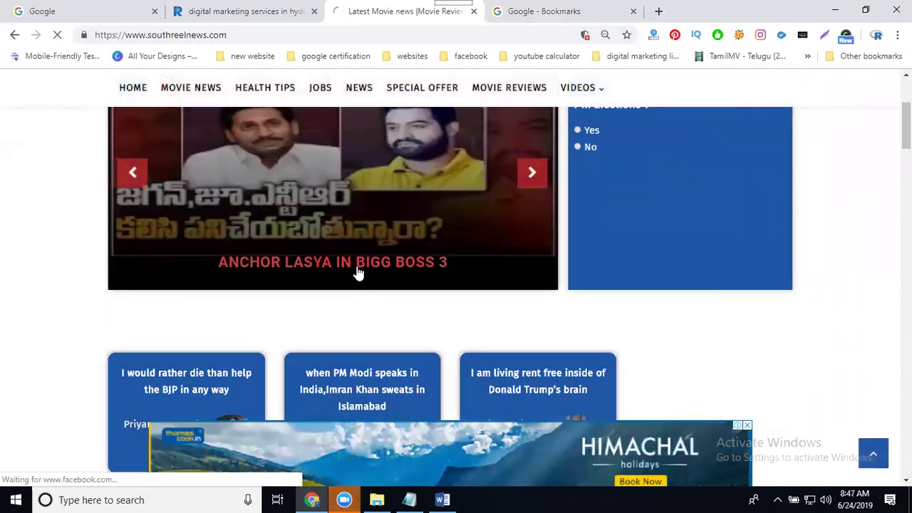
{"action": "left_click", "coordinate": [358, 273]}
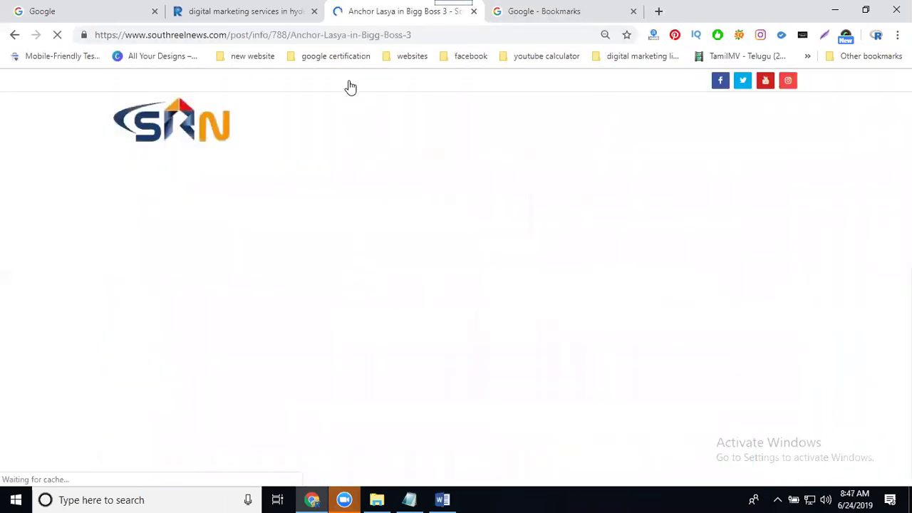
{"action": "left_click", "coordinate": [340, 35]}
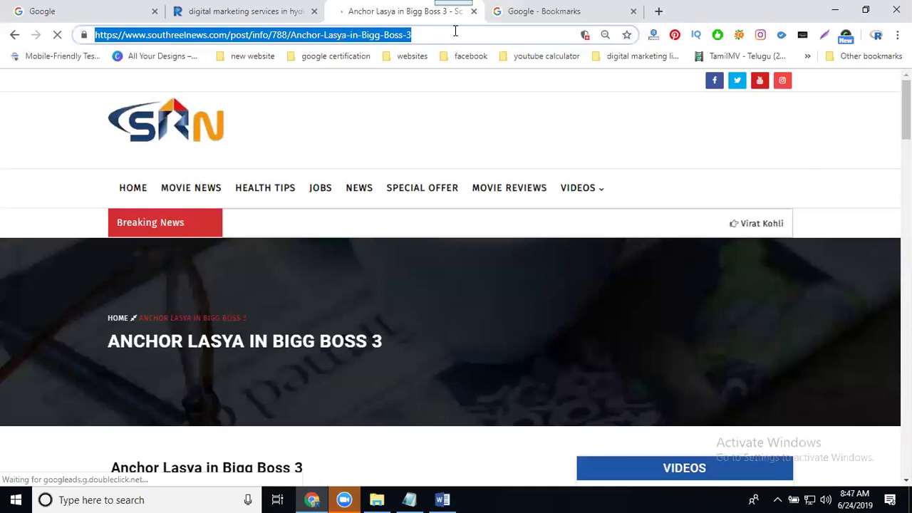
- Start a new bookmark in Google Bookmarks with the article URL as its Location
{"action": "left_click", "coordinate": [520, 10]}
{"action": "scroll", "coordinate": [54, 265], "scroll_direction": "down", "scroll_amount": 5}
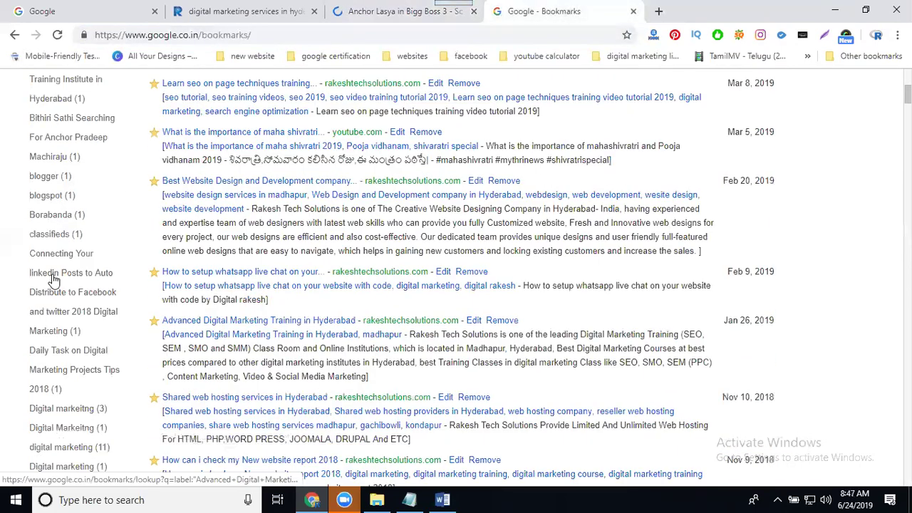
{"action": "scroll", "coordinate": [55, 267], "scroll_direction": "down", "scroll_amount": 10}
{"action": "scroll", "coordinate": [55, 271], "scroll_direction": "down", "scroll_amount": 10}
{"action": "scroll", "coordinate": [55, 278], "scroll_direction": "down", "scroll_amount": 10}
{"action": "scroll", "coordinate": [54, 281], "scroll_direction": "down", "scroll_amount": 10}
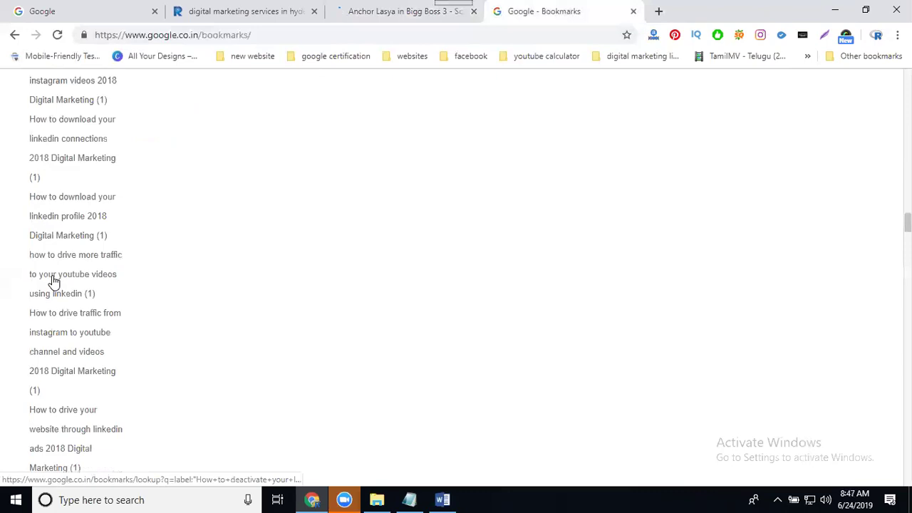
{"action": "scroll", "coordinate": [55, 281], "scroll_direction": "down", "scroll_amount": 10}
{"action": "scroll", "coordinate": [55, 281], "scroll_direction": "down", "scroll_amount": 10}
{"action": "scroll", "coordinate": [55, 281], "scroll_direction": "down", "scroll_amount": 10}
{"action": "scroll", "coordinate": [55, 281], "scroll_direction": "down", "scroll_amount": 10}
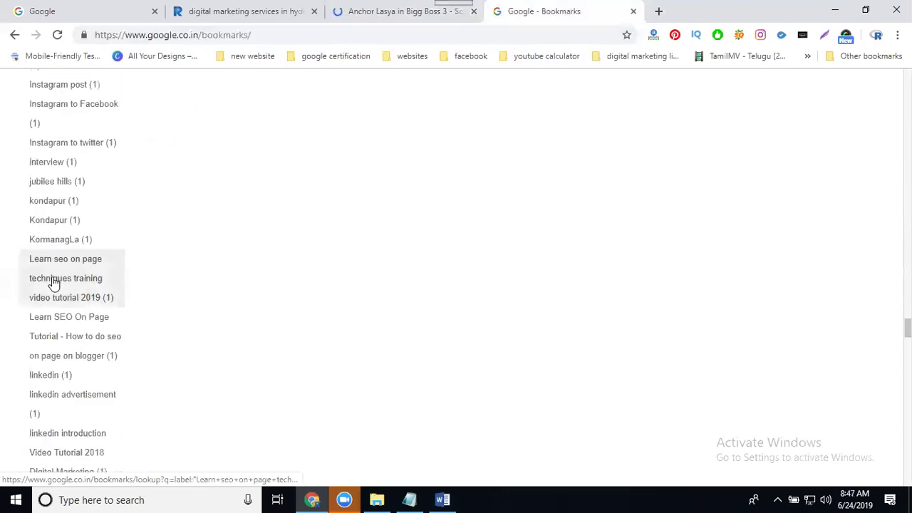
{"action": "scroll", "coordinate": [55, 281], "scroll_direction": "down", "scroll_amount": 10}
{"action": "scroll", "coordinate": [54, 284], "scroll_direction": "down", "scroll_amount": 10}
{"action": "scroll", "coordinate": [55, 285], "scroll_direction": "down", "scroll_amount": 10}
{"action": "scroll", "coordinate": [53, 288], "scroll_direction": "down", "scroll_amount": 10}
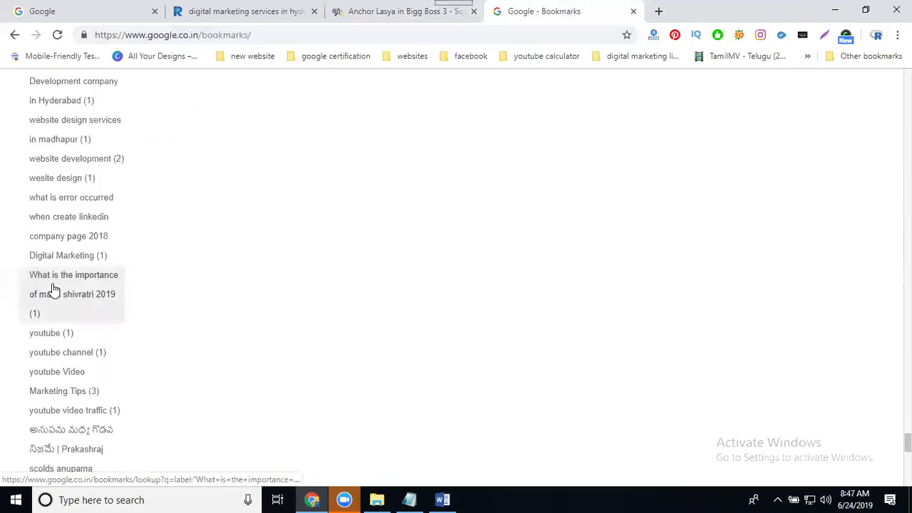
{"action": "scroll", "coordinate": [55, 287], "scroll_direction": "down", "scroll_amount": 10}
{"action": "scroll", "coordinate": [55, 287], "scroll_direction": "down", "scroll_amount": 5}
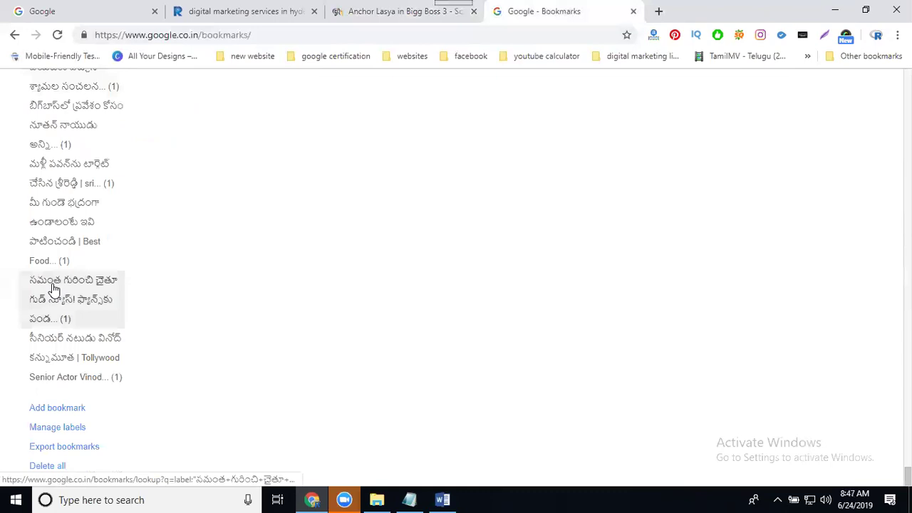
{"action": "left_click", "coordinate": [48, 412]}
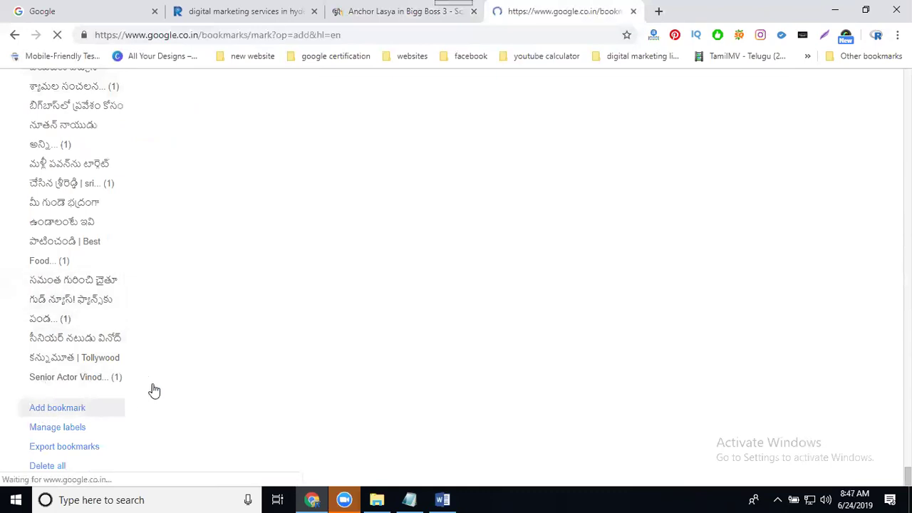
{"action": "left_click", "coordinate": [273, 207]}
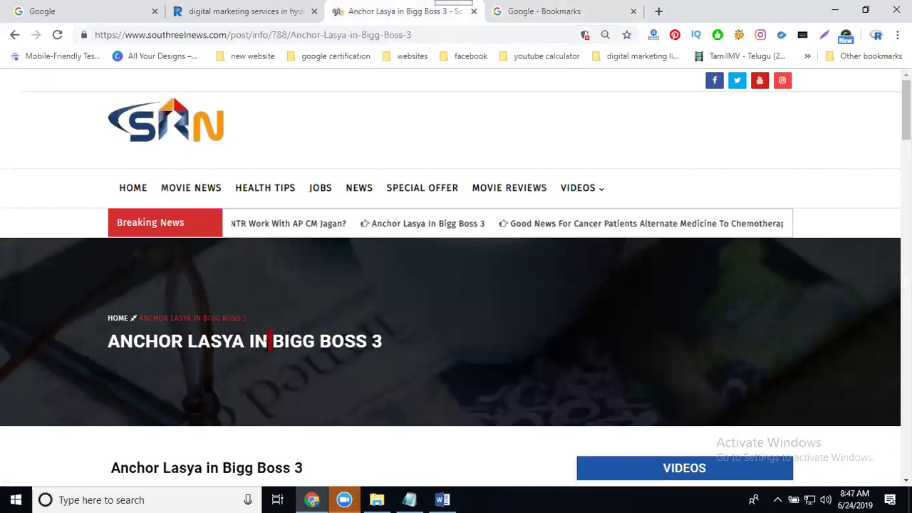
- Copy the article headline 'Anchor Lasya in Bigg Boss 3' for the bookmark name
{"action": "scroll", "coordinate": [224, 438], "scroll_direction": "down", "scroll_amount": 2}
{"action": "triple_click", "coordinate": [227, 333]}
{"action": "key", "text": "ctrl+c"}
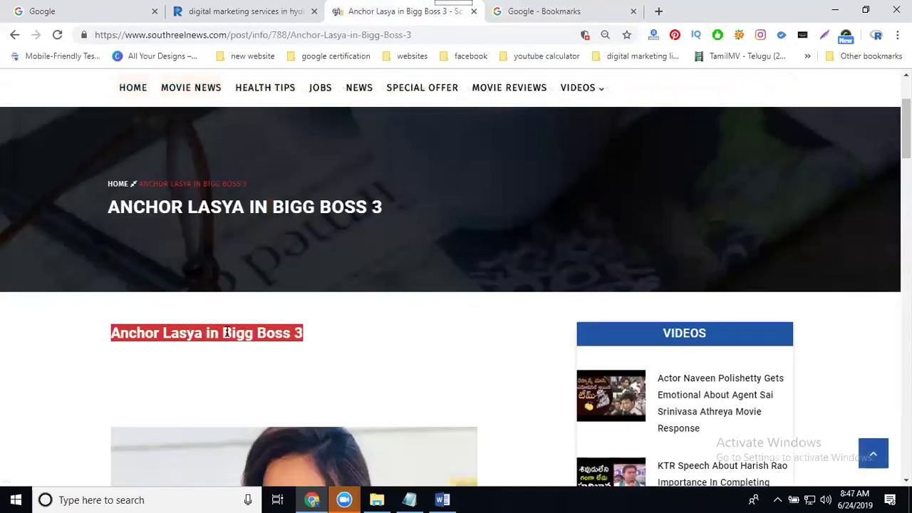
{"action": "left_click", "coordinate": [509, 16]}
- Paste the headline as the Name and start the labels with it plus 'Bigg Boss 3'
{"action": "left_click", "coordinate": [333, 178]}
{"action": "key", "text": "ctrl+v"}
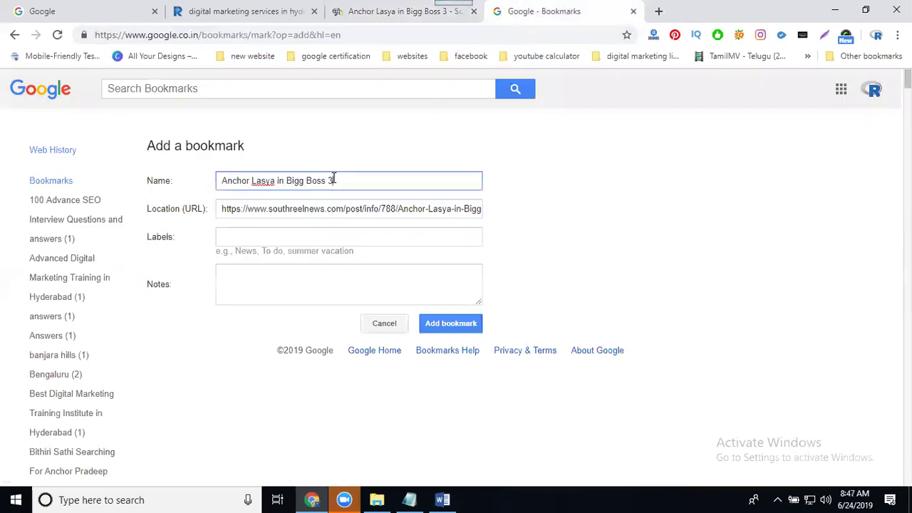
{"action": "left_click", "coordinate": [293, 235]}
{"action": "key", "text": "ctrl+v"}
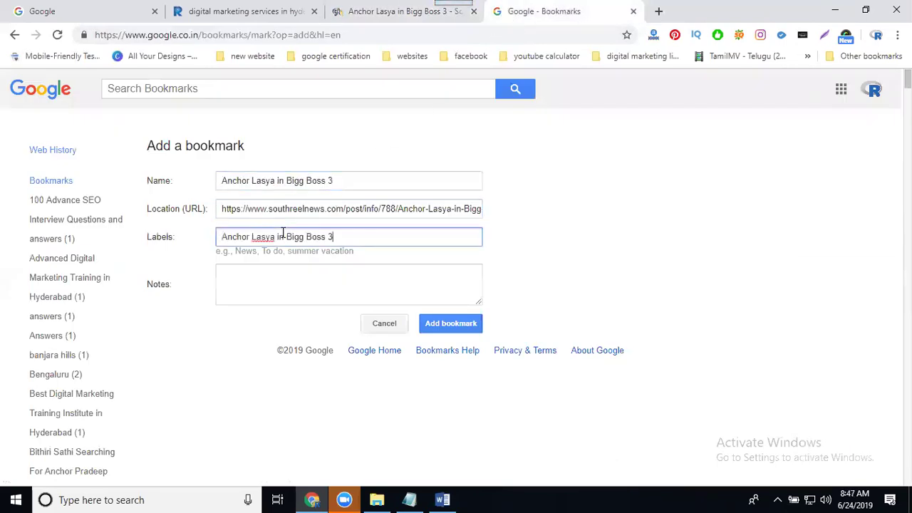
{"action": "type", "text": ","}
{"action": "left_click_drag", "start_coordinate": [335, 237], "coordinate": [287, 236]}
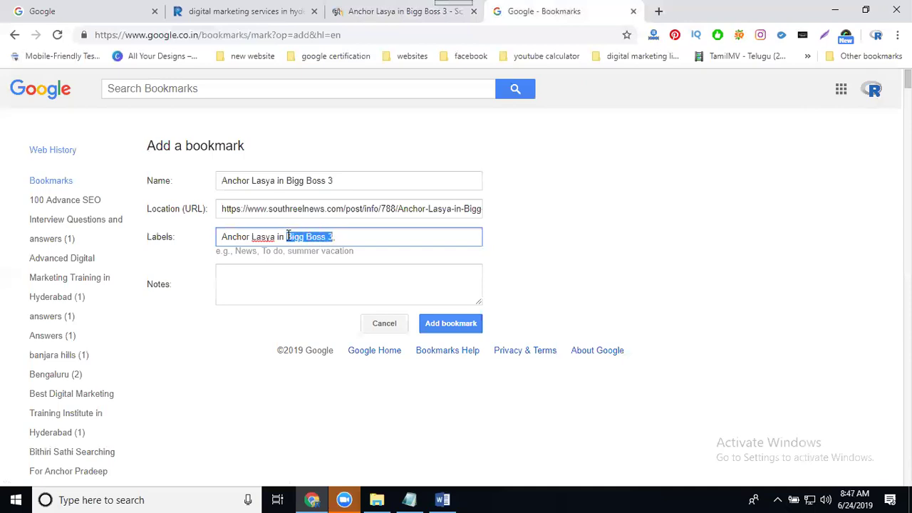
{"action": "key", "text": "ctrl+c"}
{"action": "left_click", "coordinate": [345, 236]}
{"action": "key", "text": "ctrl+v"}
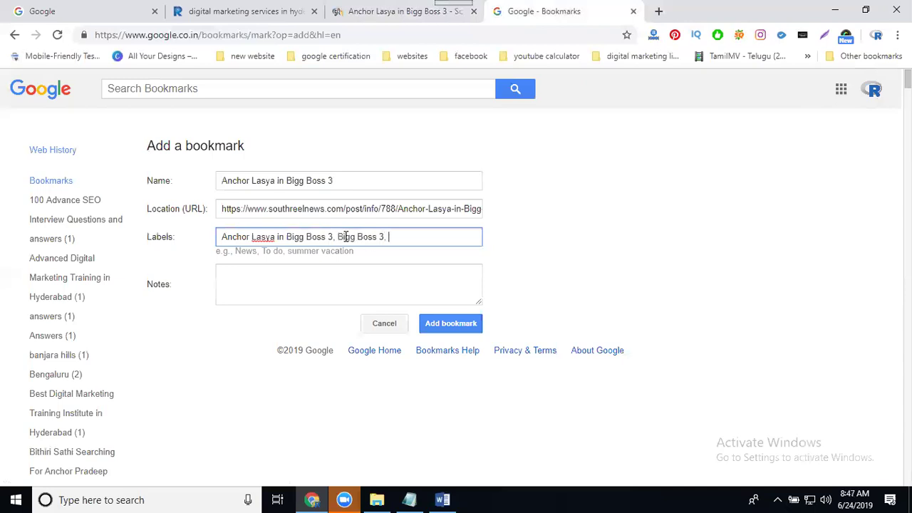
- Add 'Anchor Lasya', 'movie news', 'film news' and 'cinema news' to the labels
{"action": "left_click_drag", "start_coordinate": [276, 237], "coordinate": [205, 237]}
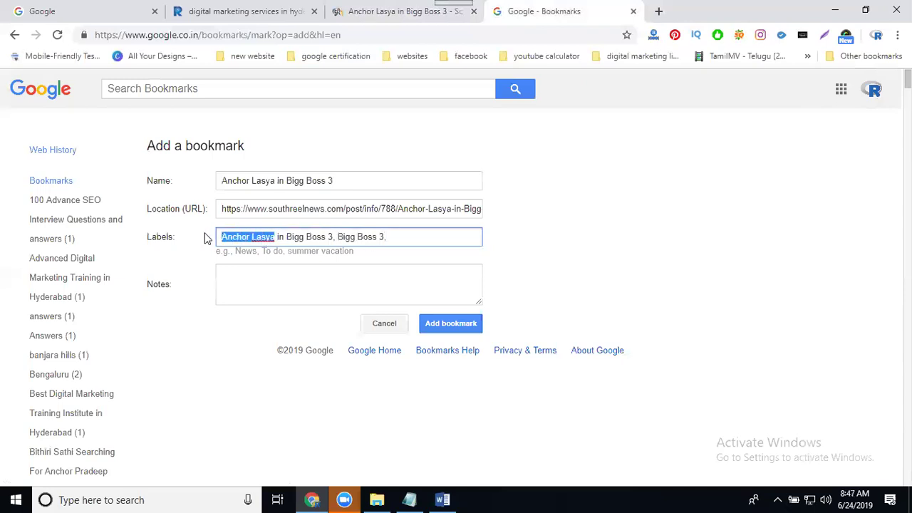
{"action": "key", "text": "ctrl+c"}
{"action": "left_click", "coordinate": [413, 229]}
{"action": "key", "text": "ctrl+v"}
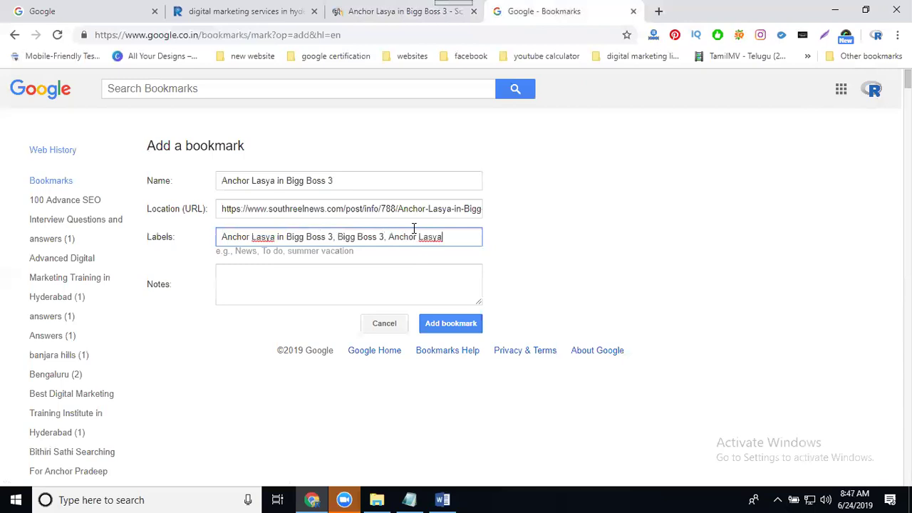
{"action": "type", "text": ", movi"}
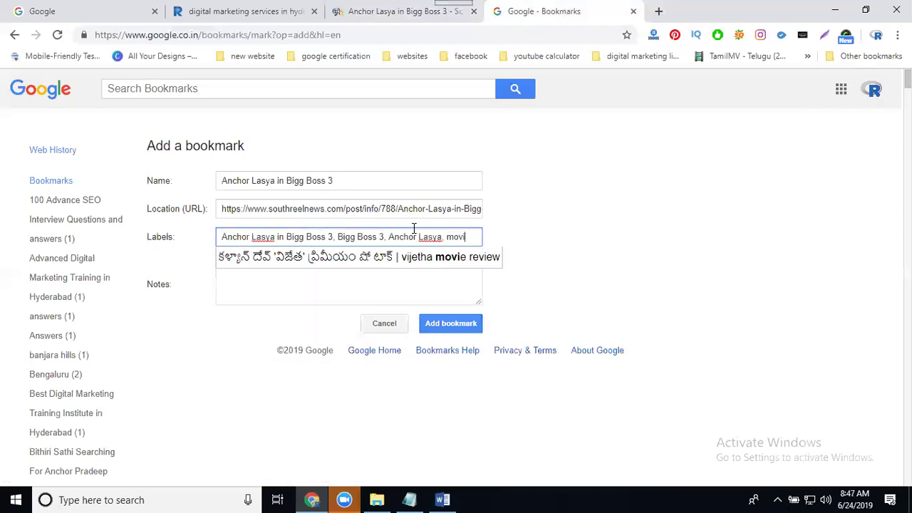
{"action": "type", "text": "e news"}
{"action": "type", "text": ", "}
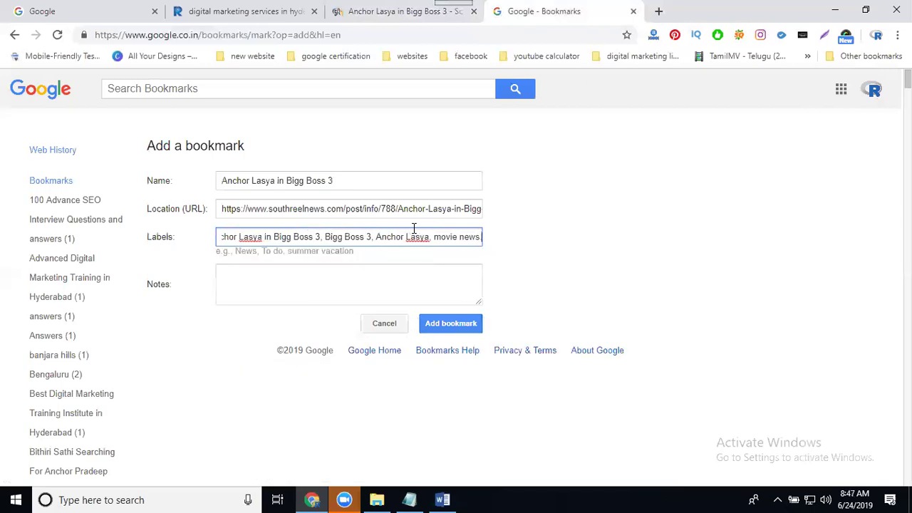
{"action": "type", "text": "film"}
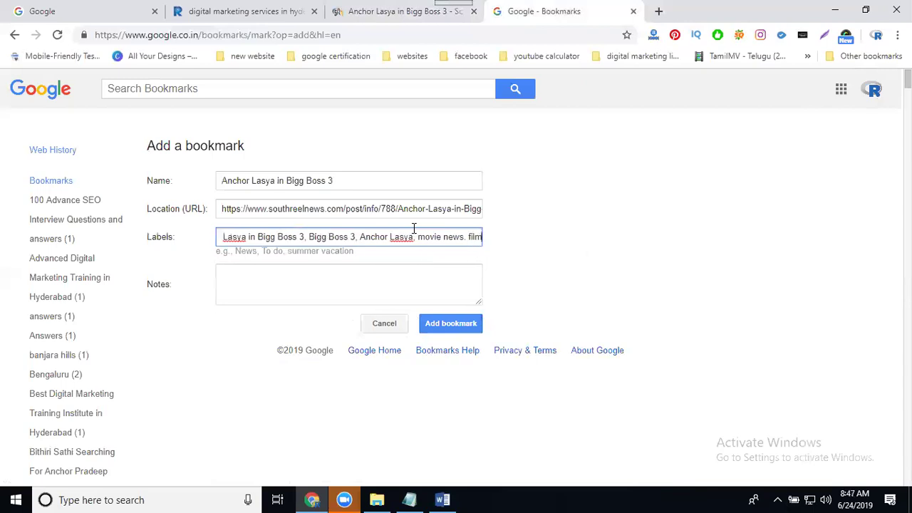
{"action": "type", "text": " news,"}
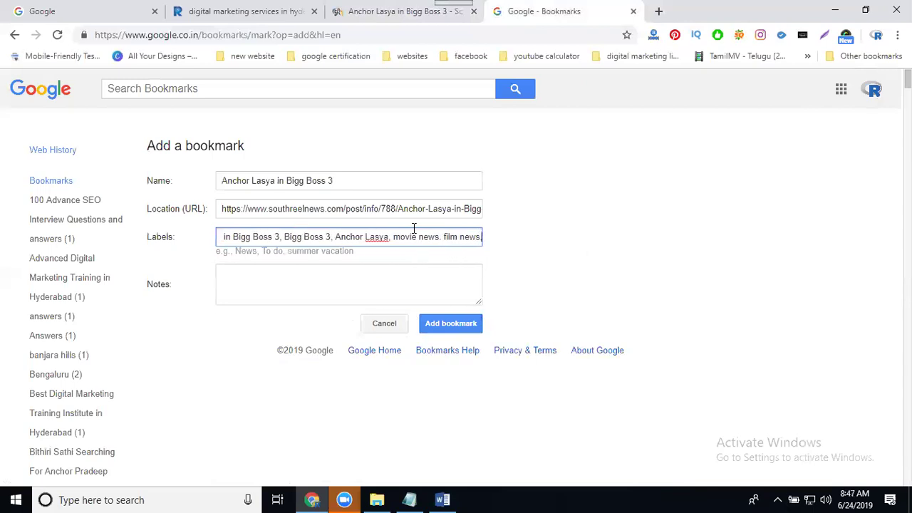
{"action": "type", "text": " cinem"}
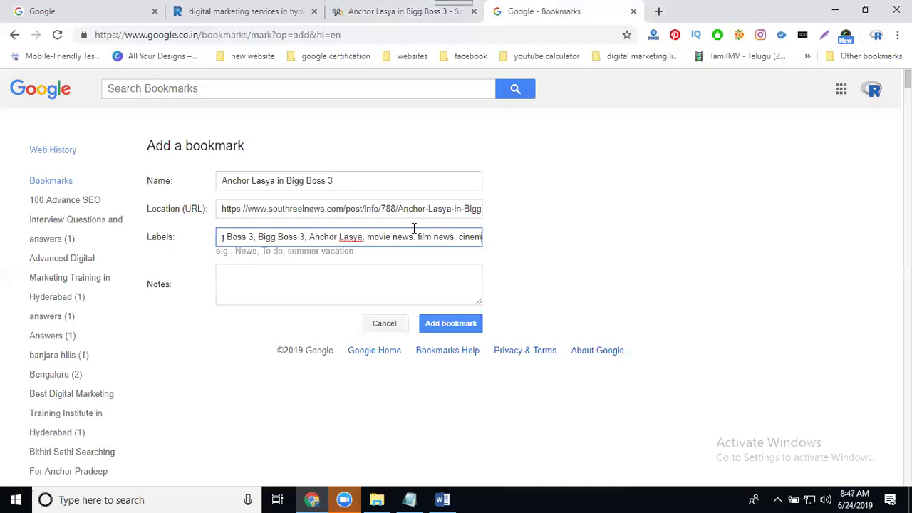
{"action": "type", "text": "a news"}
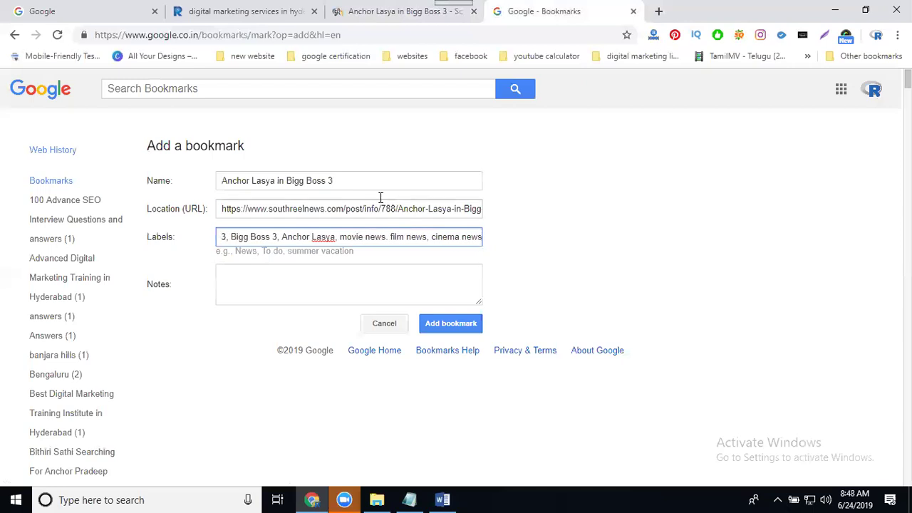
- Copy the bookmark name 'Anchor Lasya in Bigg Boss 3' into the Notes field
{"action": "left_click", "coordinate": [336, 181]}
{"action": "triple_click", "coordinate": [337, 183]}
{"action": "key", "text": "ctrl+c"}
{"action": "left_click", "coordinate": [334, 267]}
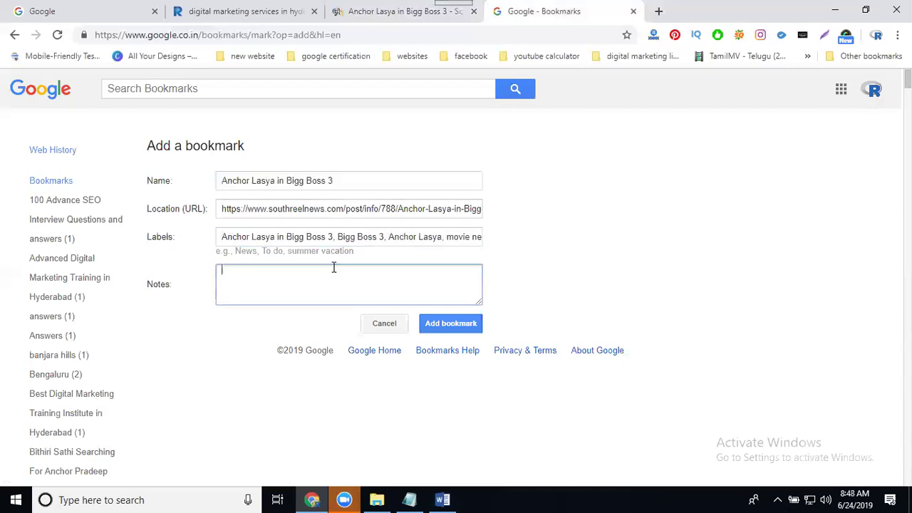
{"action": "key", "text": "ctrl+v"}
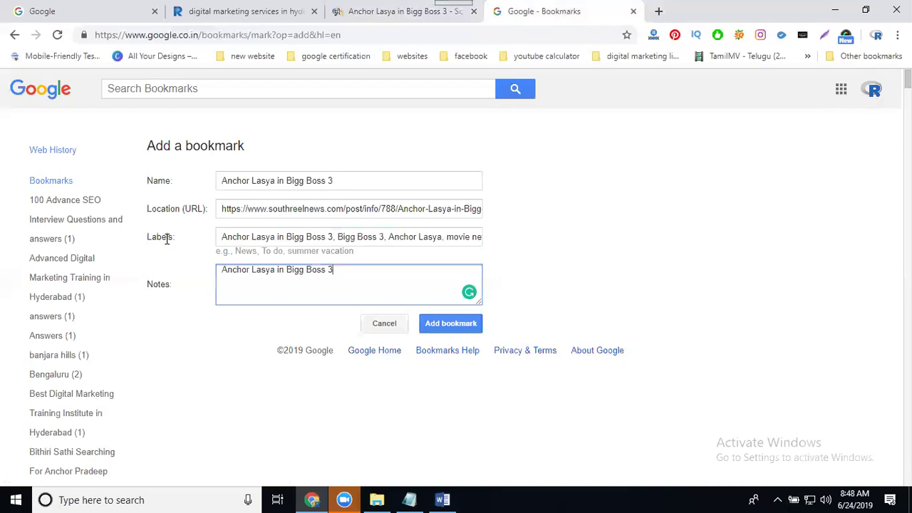
- Save the filled-in Anchor Lasya article bookmark
{"action": "left_click", "coordinate": [440, 331]}
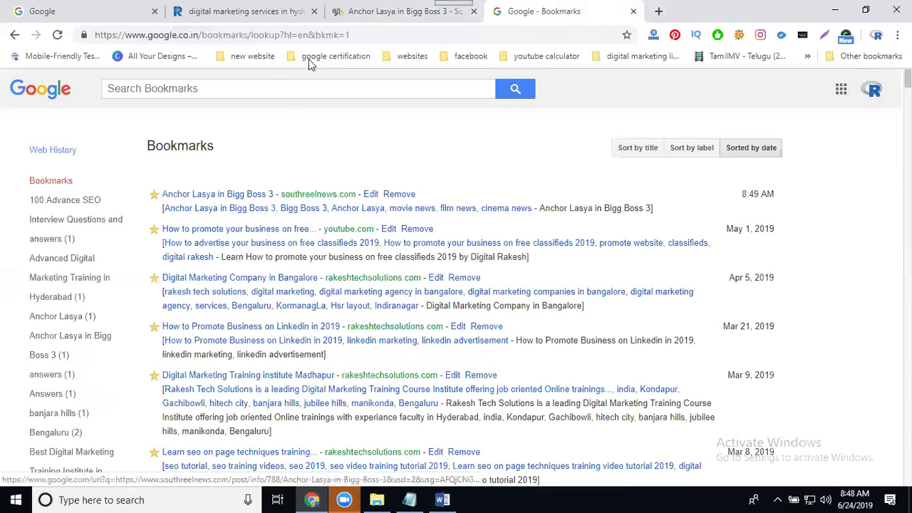
- Switch to the Rakesh Tech Solutions digital marketing services page
{"action": "left_click", "coordinate": [260, 11]}
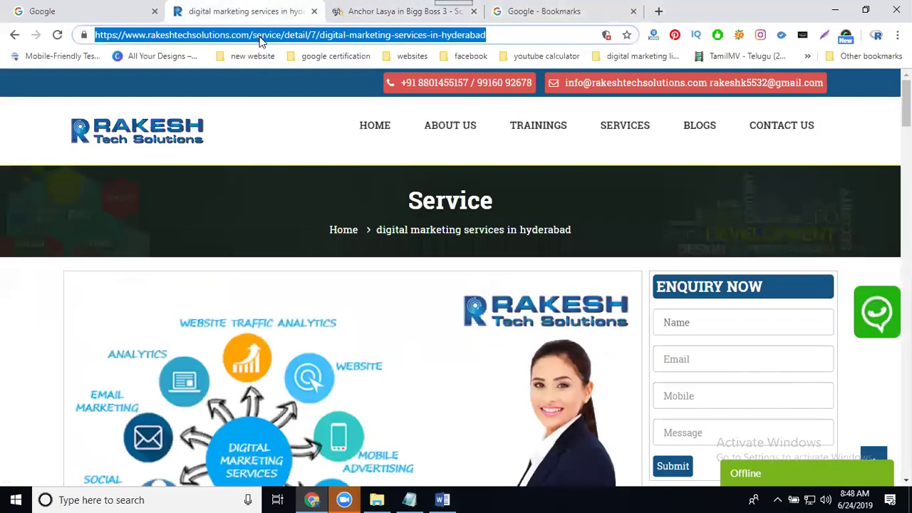
- Start a new bookmark with the Rakesh Tech Solutions services URL as its Location
{"action": "left_click", "coordinate": [507, 7]}
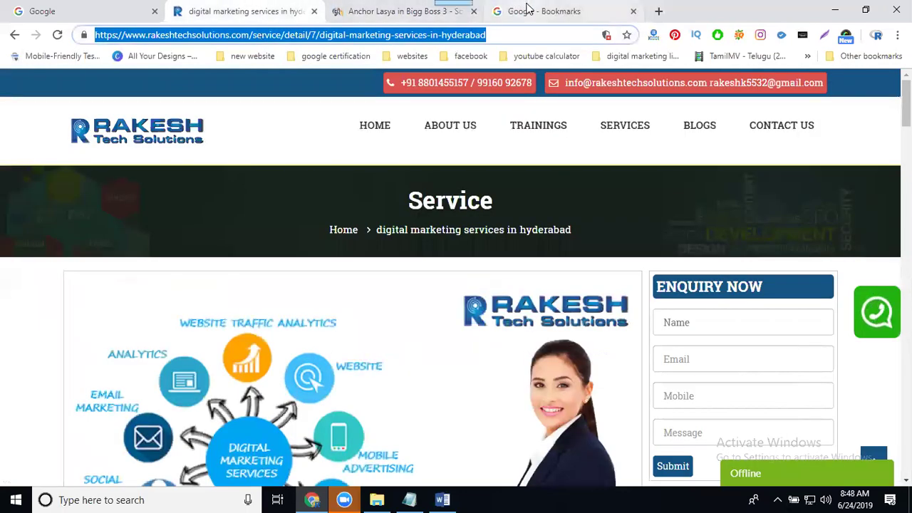
{"action": "left_click_drag", "start_coordinate": [906, 80], "coordinate": [906, 475]}
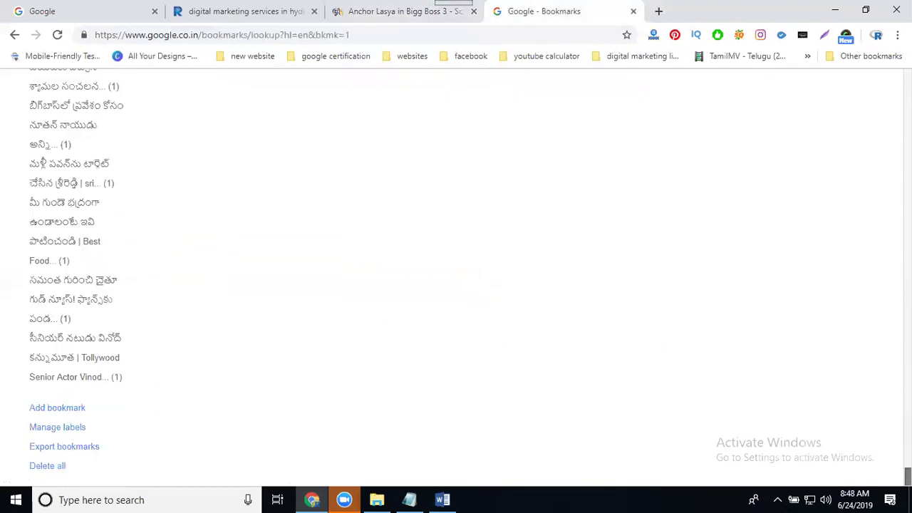
{"action": "left_click", "coordinate": [60, 407]}
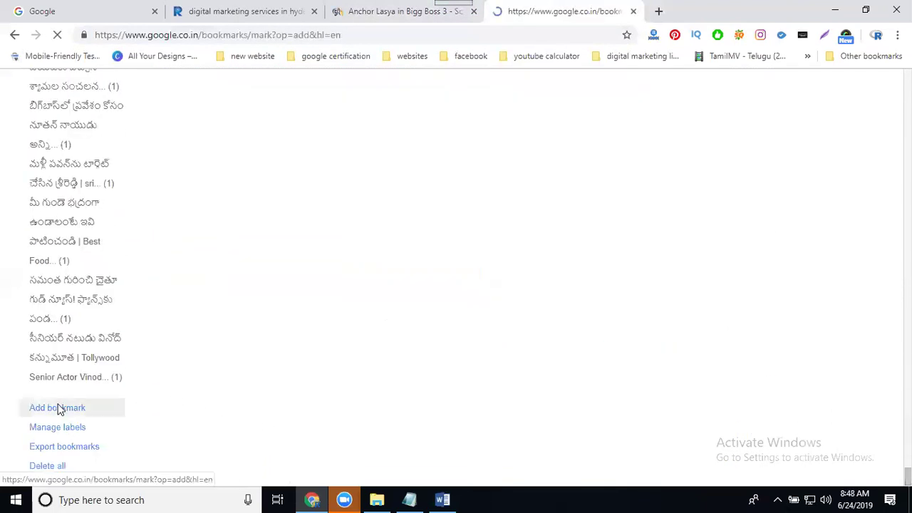
{"action": "left_click", "coordinate": [264, 206]}
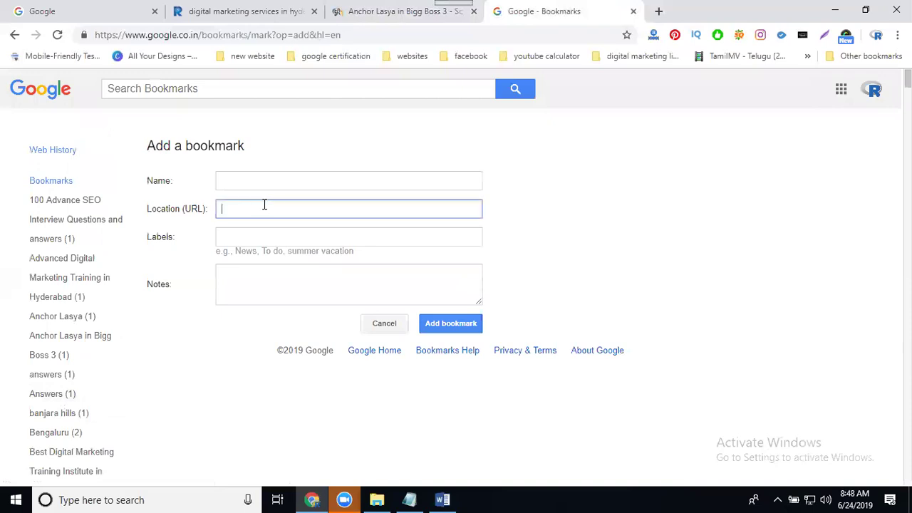
{"action": "key", "text": "ctrl+v"}
{"action": "left_click", "coordinate": [409, 499]}
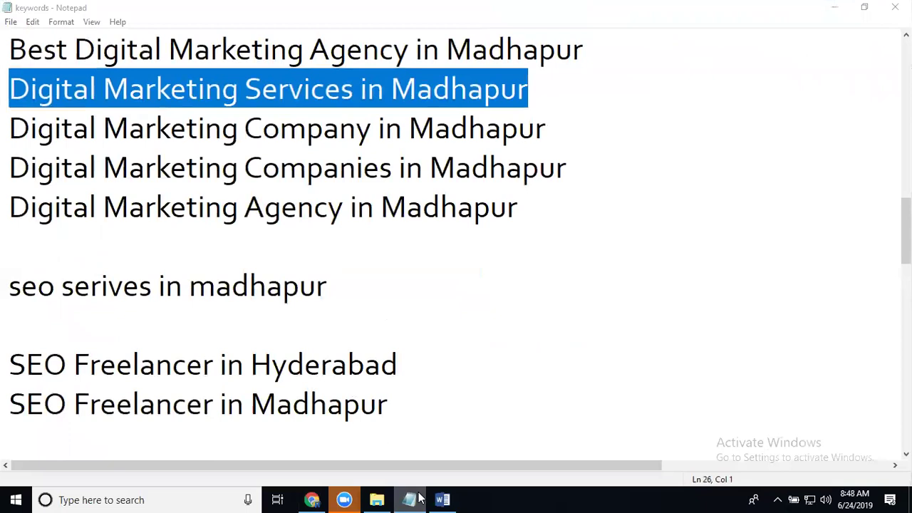
- Paste 'Digital Marketing Services in Madhapur' as the new bookmark's Name
{"action": "left_click", "coordinate": [312, 500]}
{"action": "left_click", "coordinate": [335, 181]}
{"action": "key", "text": "ctrl+v"}
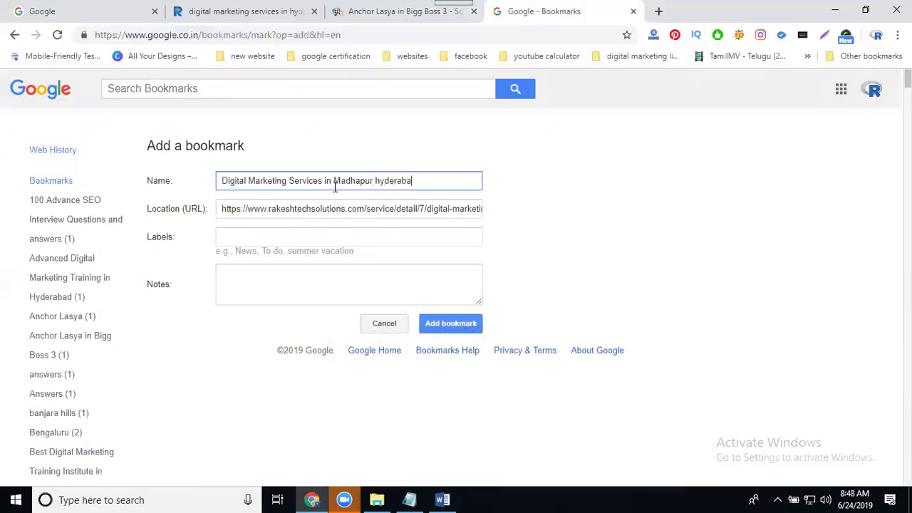
- Move the five Madhapur keyword lines in Notepad to below the gachibowli line
{"action": "left_click", "coordinate": [409, 499]}
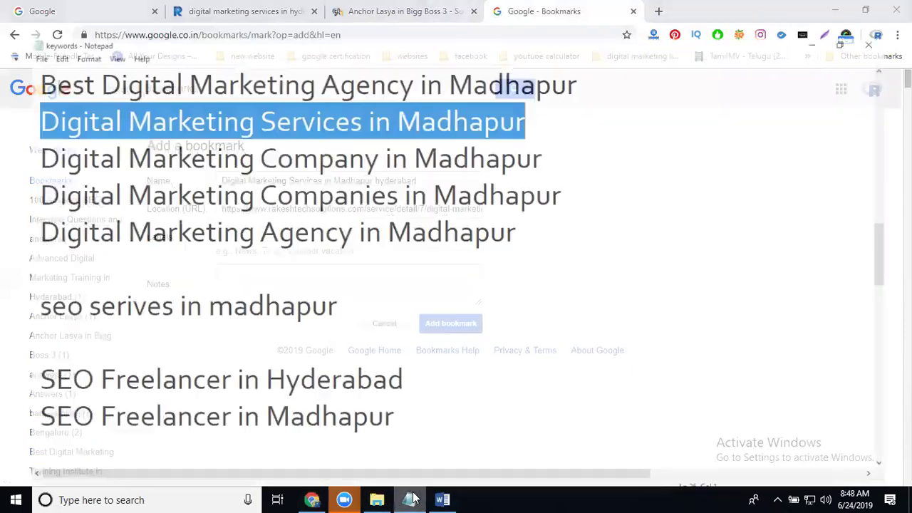
{"action": "scroll", "coordinate": [436, 365], "scroll_direction": "up", "scroll_amount": 1}
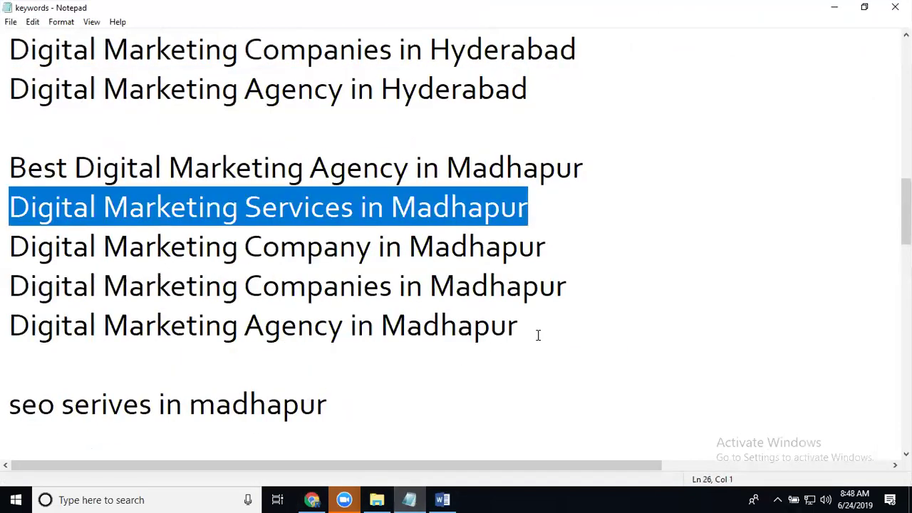
{"action": "left_click_drag", "start_coordinate": [541, 325], "coordinate": [11, 168]}
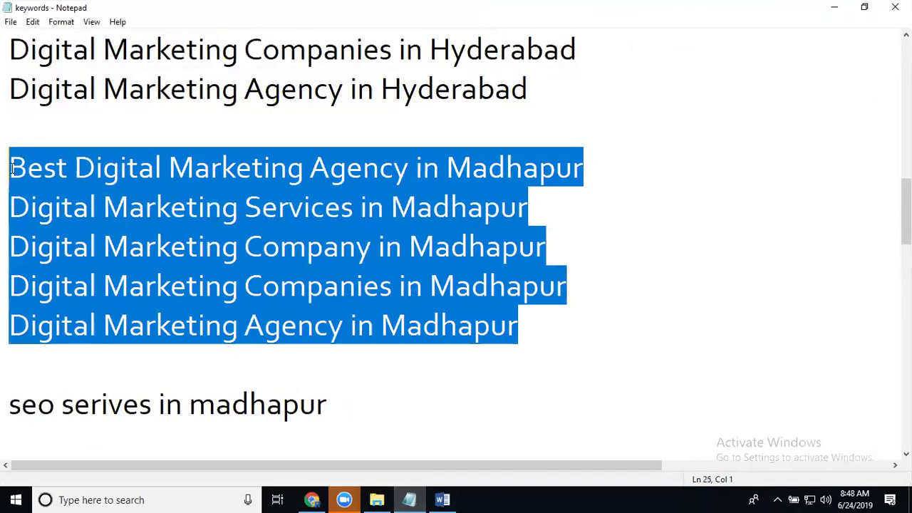
{"action": "key", "text": "ctrl+x"}
{"action": "scroll", "coordinate": [139, 230], "scroll_direction": "down", "scroll_amount": 3}
{"action": "scroll", "coordinate": [139, 230], "scroll_direction": "down", "scroll_amount": 3}
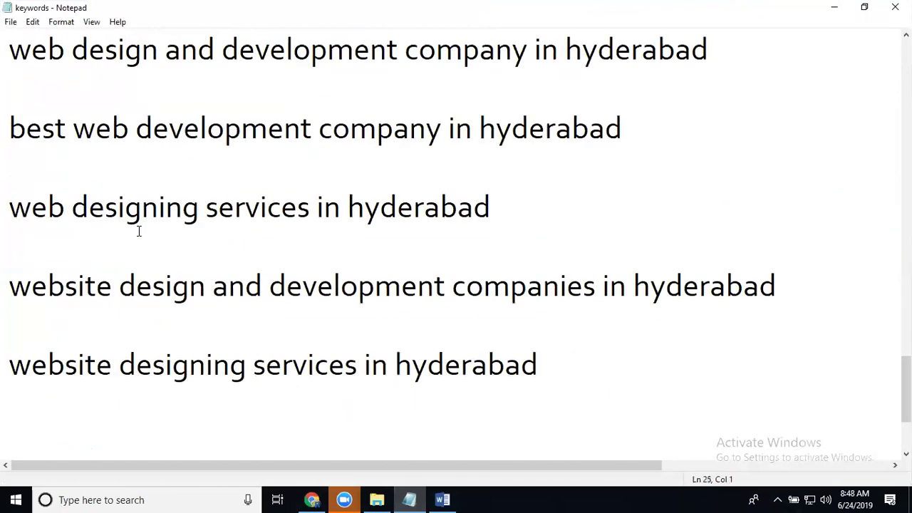
{"action": "scroll", "coordinate": [139, 230], "scroll_direction": "up", "scroll_amount": 1}
{"action": "scroll", "coordinate": [138, 230], "scroll_direction": "up", "scroll_amount": 3}
{"action": "scroll", "coordinate": [139, 230], "scroll_direction": "down", "scroll_amount": 2}
{"action": "scroll", "coordinate": [121, 234], "scroll_direction": "up", "scroll_amount": 2}
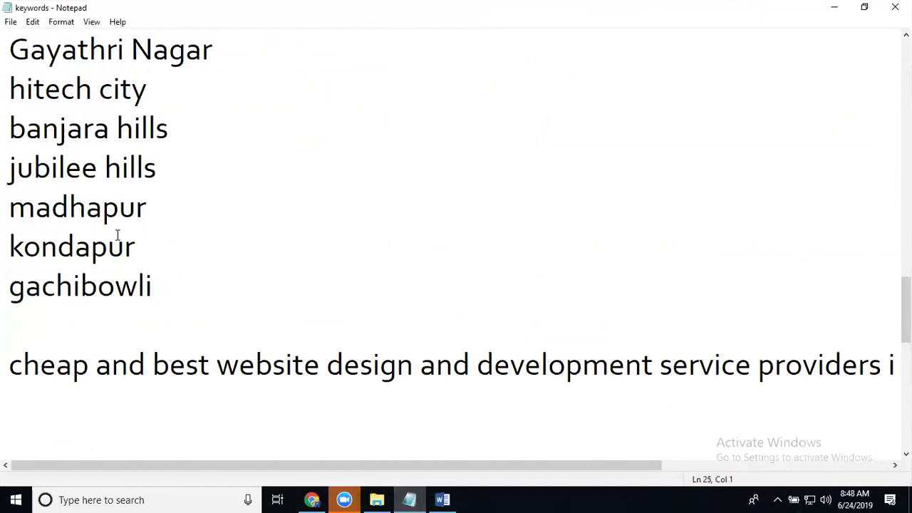
{"action": "left_click", "coordinate": [182, 277]}
{"action": "key", "text": "Return"}
{"action": "key", "text": "Return"}
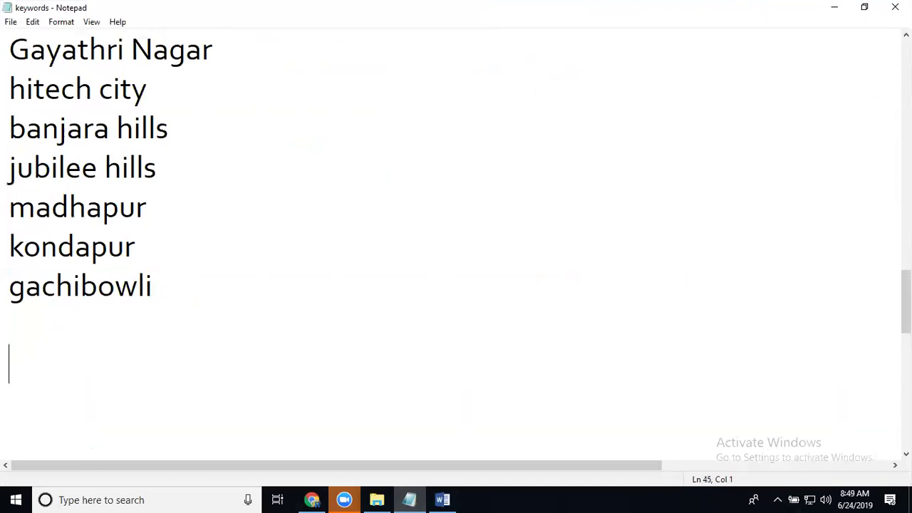
{"action": "key", "text": "ctrl+v"}
- End each of the five Madhapur keyword lines with a comma
{"action": "left_click", "coordinate": [589, 247]}
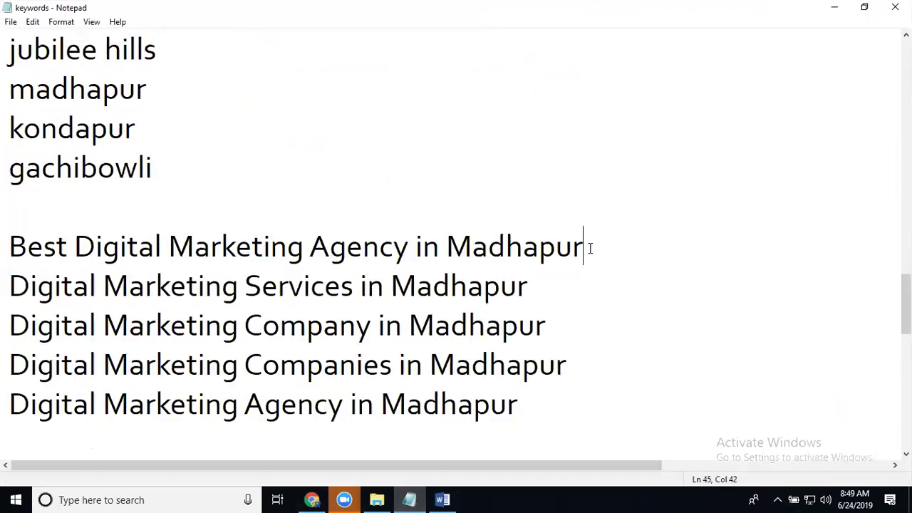
{"action": "type", "text": ","}
{"action": "left_click", "coordinate": [545, 284]}
{"action": "type", "text": ","}
{"action": "left_click", "coordinate": [554, 329]}
{"action": "type", "text": ","}
{"action": "left_click", "coordinate": [577, 372]}
{"action": "type", "text": ","}
{"action": "left_click", "coordinate": [535, 406]}
{"action": "type", "text": ","}
- Put 'Best Digital Marketing Agency', without the place name, on its own line
{"action": "scroll", "coordinate": [404, 268], "scroll_direction": "up", "scroll_amount": 1}
{"action": "scroll", "coordinate": [403, 268], "scroll_direction": "up", "scroll_amount": 4}
{"action": "scroll", "coordinate": [403, 269], "scroll_direction": "up", "scroll_amount": 1}
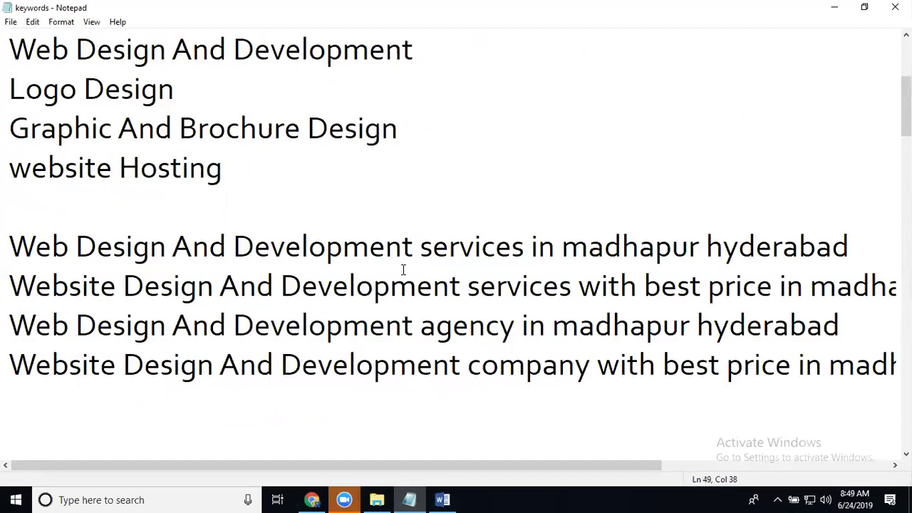
{"action": "scroll", "coordinate": [403, 269], "scroll_direction": "up", "scroll_amount": 2}
{"action": "scroll", "coordinate": [403, 269], "scroll_direction": "down", "scroll_amount": 4}
{"action": "scroll", "coordinate": [403, 270], "scroll_direction": "up", "scroll_amount": 1}
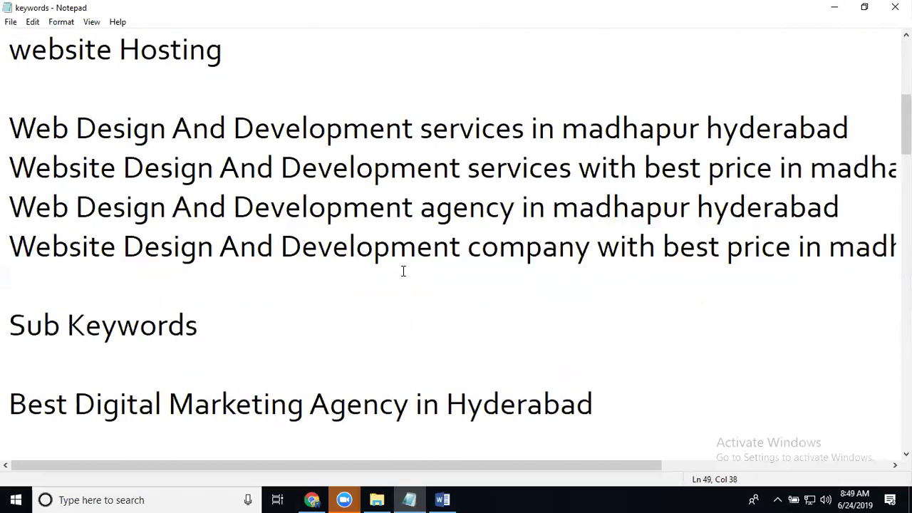
{"action": "scroll", "coordinate": [403, 271], "scroll_direction": "down", "scroll_amount": 1}
{"action": "scroll", "coordinate": [403, 271], "scroll_direction": "down", "scroll_amount": 5}
{"action": "scroll", "coordinate": [403, 270], "scroll_direction": "down", "scroll_amount": 2}
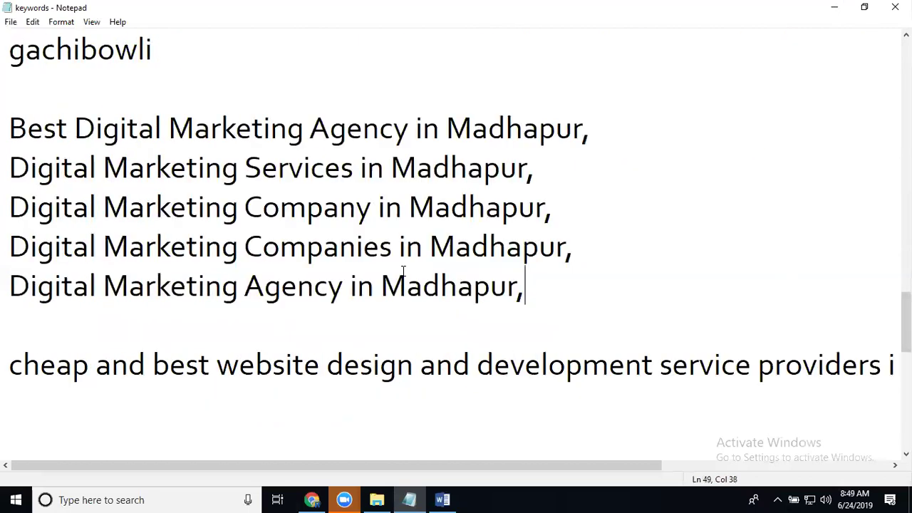
{"action": "left_click_drag", "start_coordinate": [409, 133], "coordinate": [330, 132]}
{"action": "left_click_drag", "start_coordinate": [118, 140], "coordinate": [7, 132]}
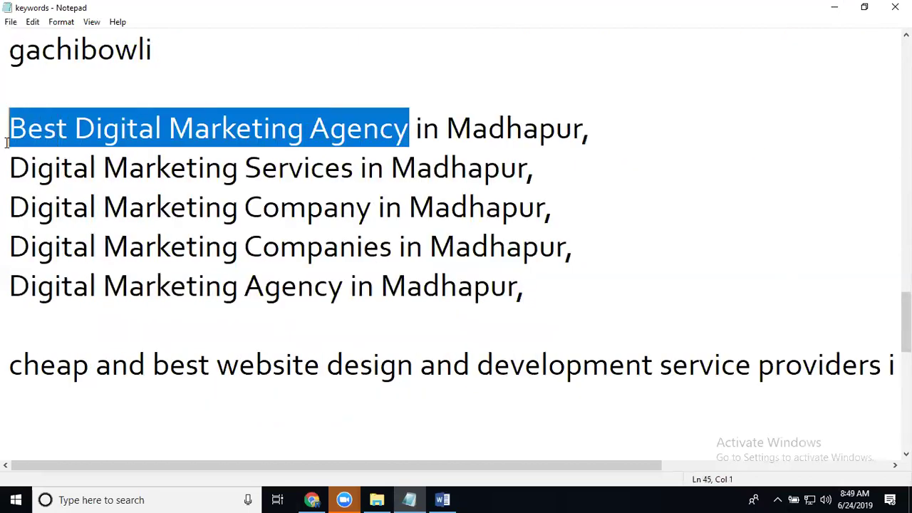
{"action": "left_click", "coordinate": [86, 105]}
{"action": "key", "text": "ctrl+v"}
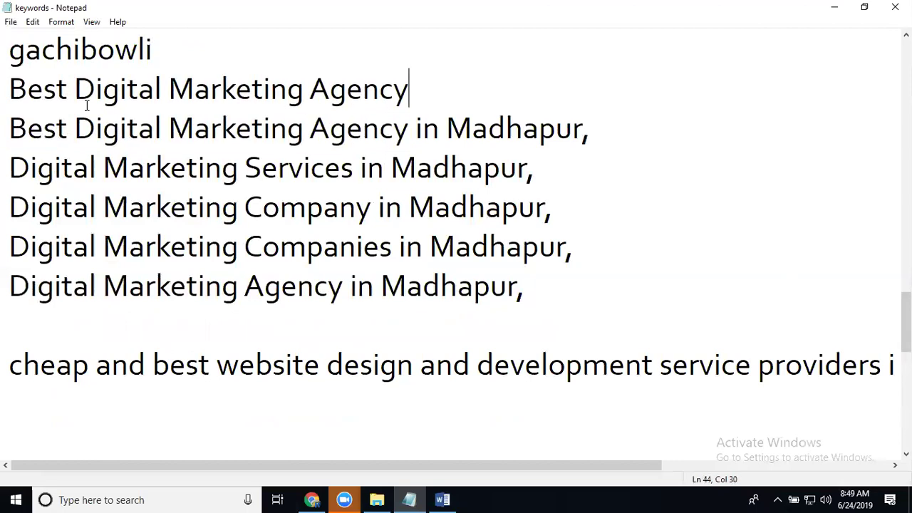
- Add a 'Digital Marketing Services' line, without the place, below the list
{"action": "left_click", "coordinate": [198, 47]}
{"action": "key", "text": "Return"}
{"action": "left_click_drag", "start_coordinate": [355, 211], "coordinate": [7, 208]}
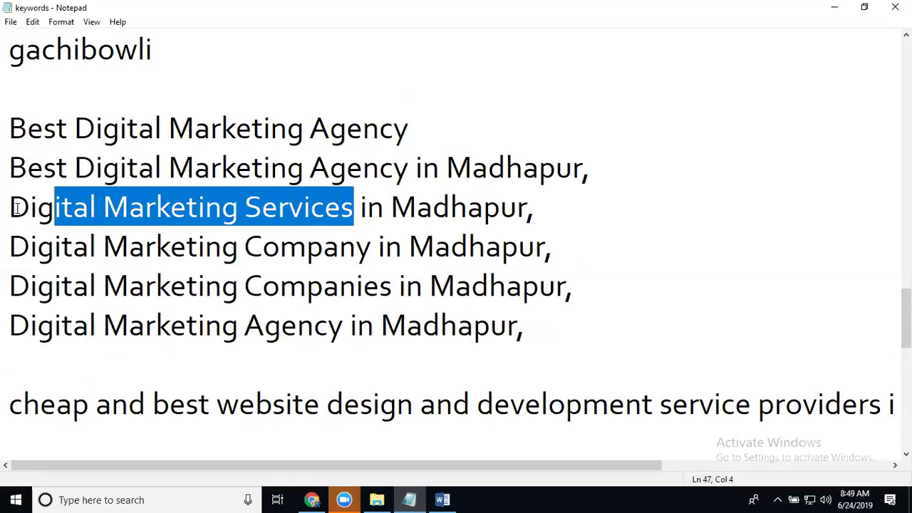
{"action": "left_click", "coordinate": [8, 356]}
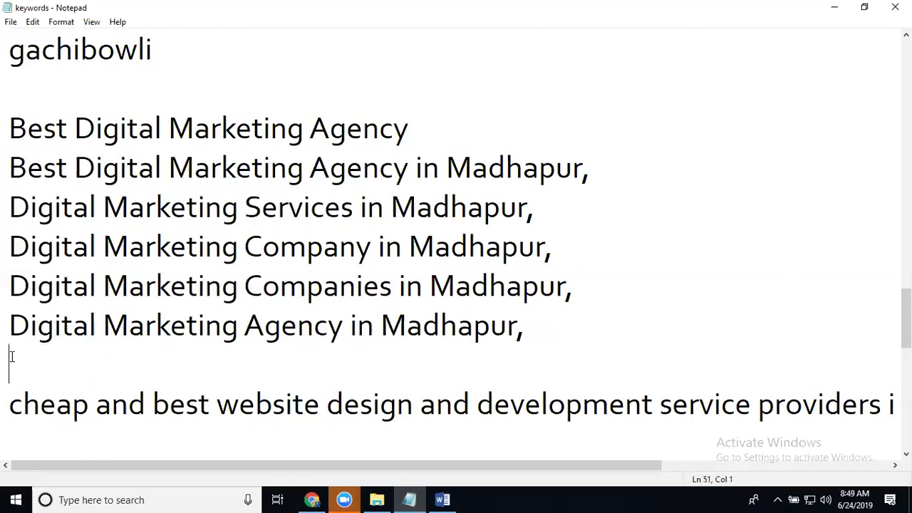
{"action": "key", "text": "ctrl+v"}
- Add 'Digital Marketing Agency' and 'Digital Marketing Company' as new keyword lines
{"action": "key", "text": "Return"}
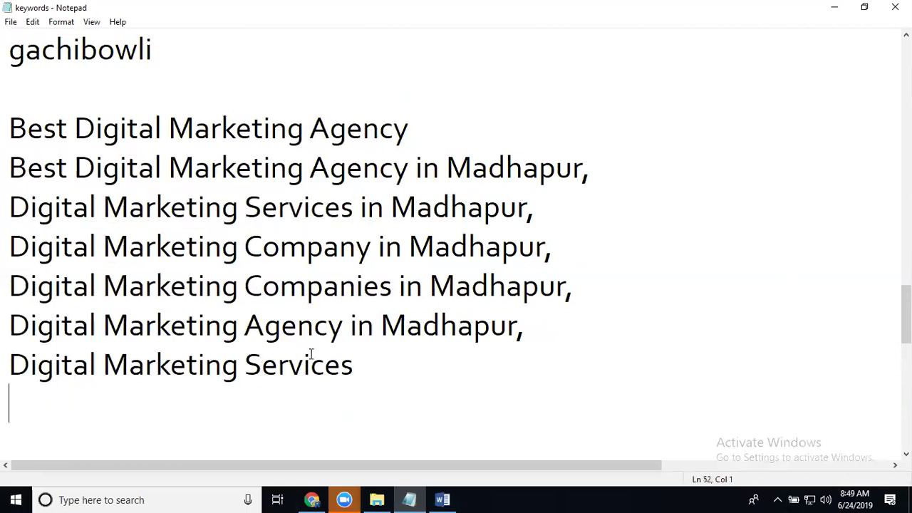
{"action": "left_click_drag", "start_coordinate": [343, 326], "coordinate": [6, 320]}
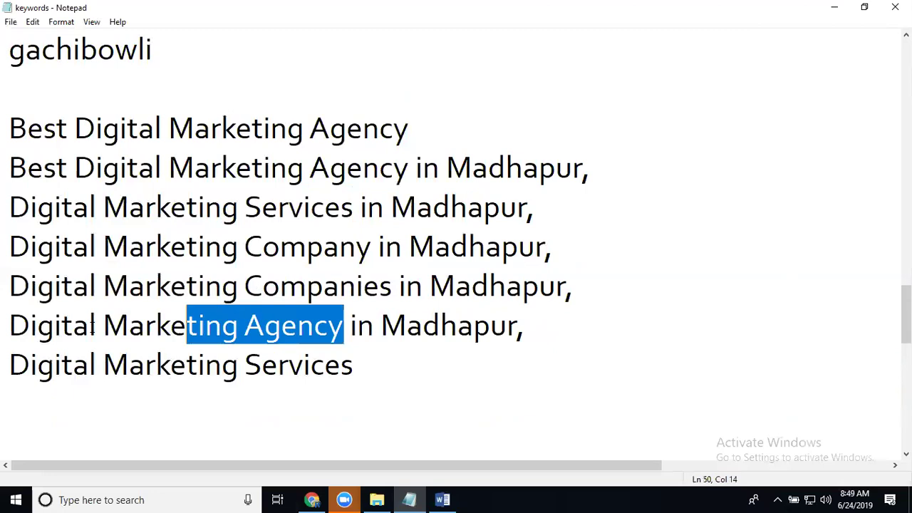
{"action": "left_click", "coordinate": [43, 403]}
{"action": "key", "text": "ctrl+v"}
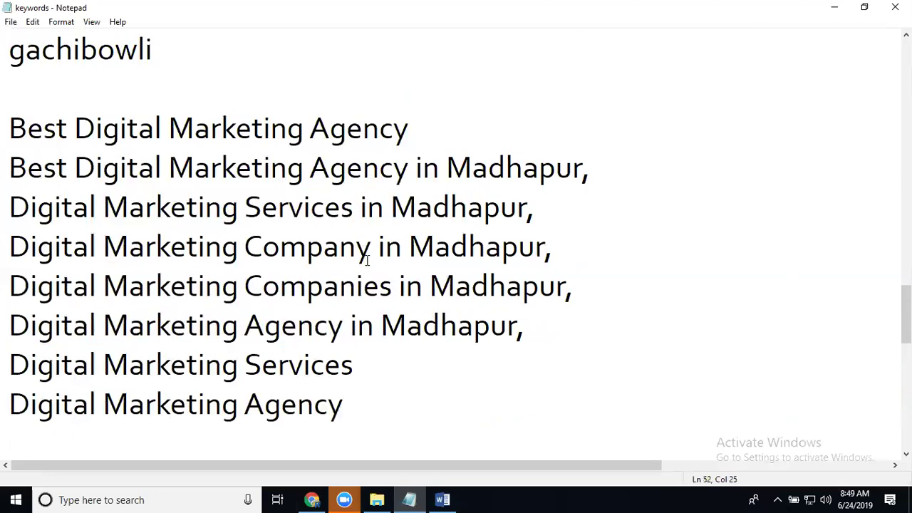
{"action": "left_click_drag", "start_coordinate": [372, 246], "coordinate": [7, 263]}
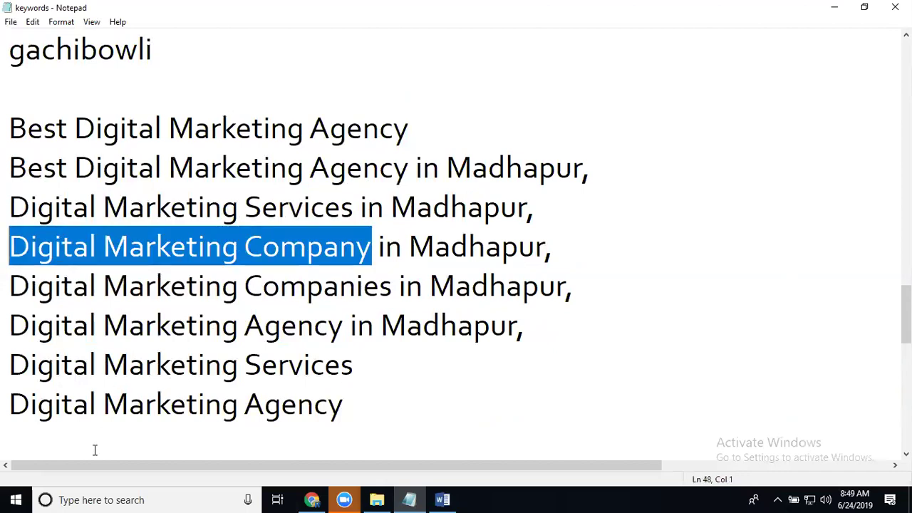
{"action": "left_click", "coordinate": [355, 328]}
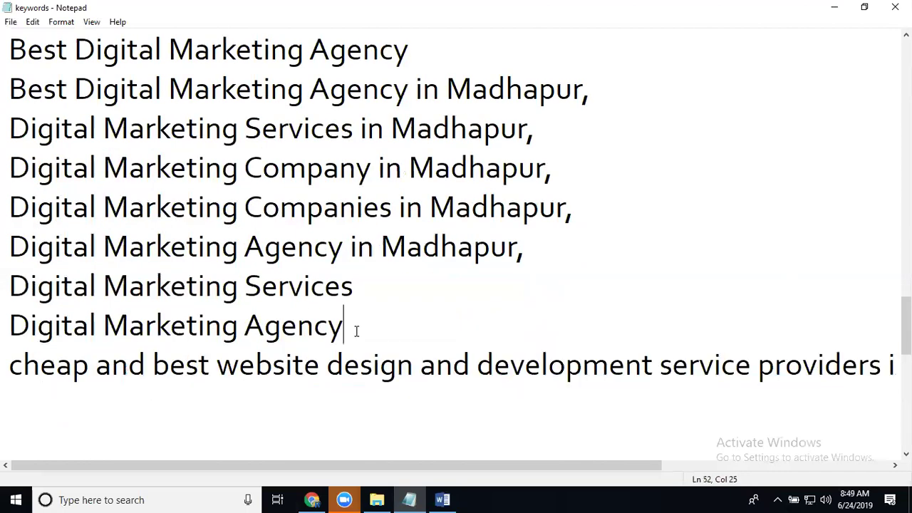
{"action": "key", "text": "Return"}
{"action": "key", "text": "ctrl+v"}
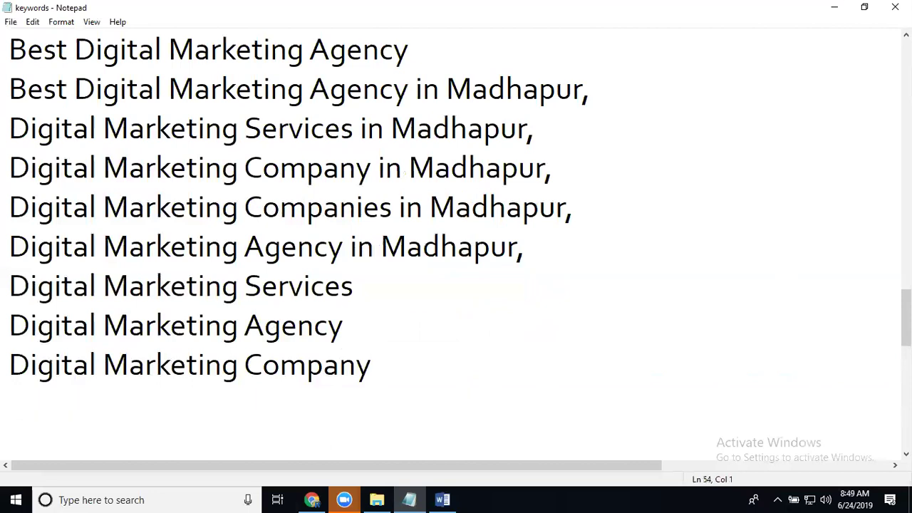
- End the four new keyword lines with commas and add 'Hyderabad' on a new line
{"action": "scroll", "coordinate": [365, 293], "scroll_direction": "up", "scroll_amount": 1}
{"action": "left_click", "coordinate": [431, 173]}
{"action": "type", "text": ","}
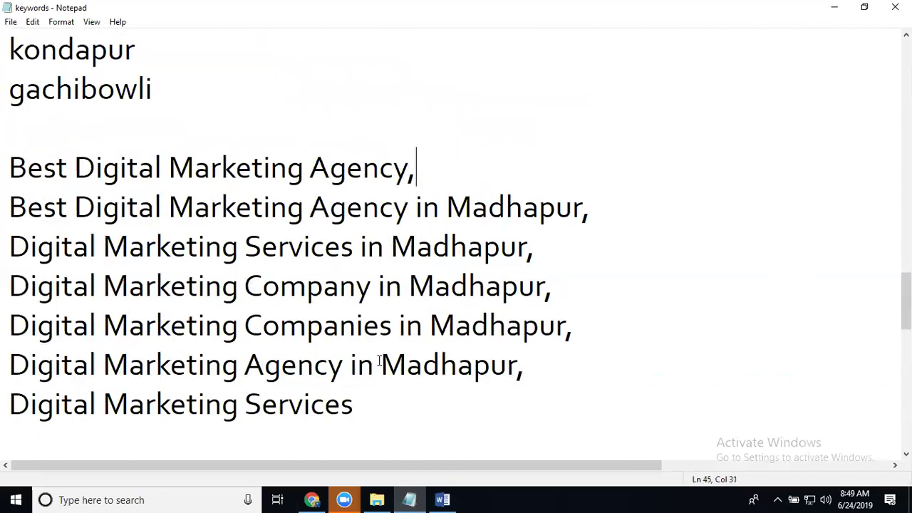
{"action": "scroll", "coordinate": [383, 343], "scroll_direction": "down", "scroll_amount": 1}
{"action": "left_click", "coordinate": [372, 289]}
{"action": "type", "text": ","}
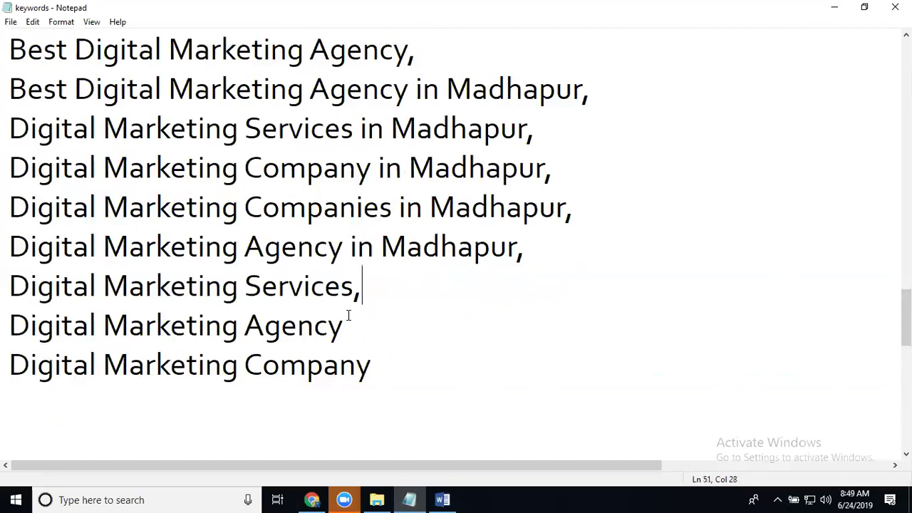
{"action": "left_click", "coordinate": [348, 318]}
{"action": "type", "text": ","}
{"action": "left_click", "coordinate": [392, 379]}
{"action": "type", "text": ","}
{"action": "key", "text": "Return"}
{"action": "type", "text": "Hyde"}
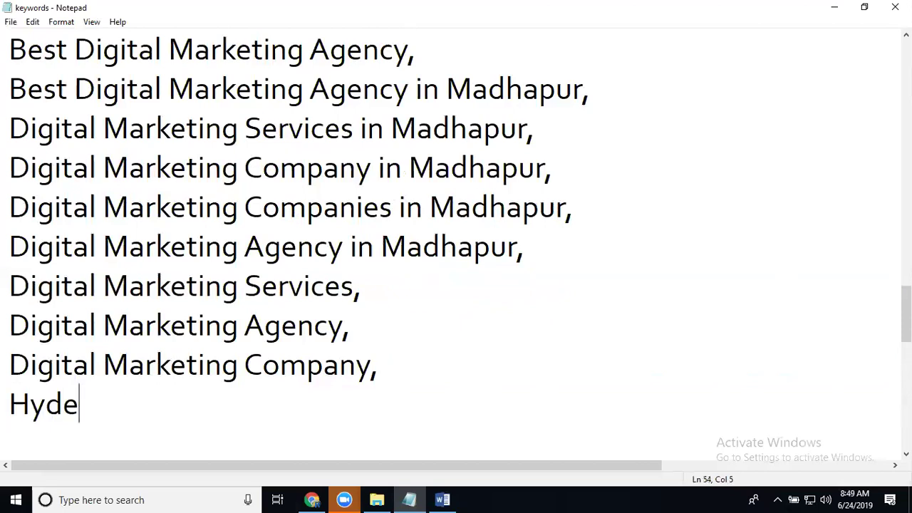
{"action": "type", "text": "rabad"}
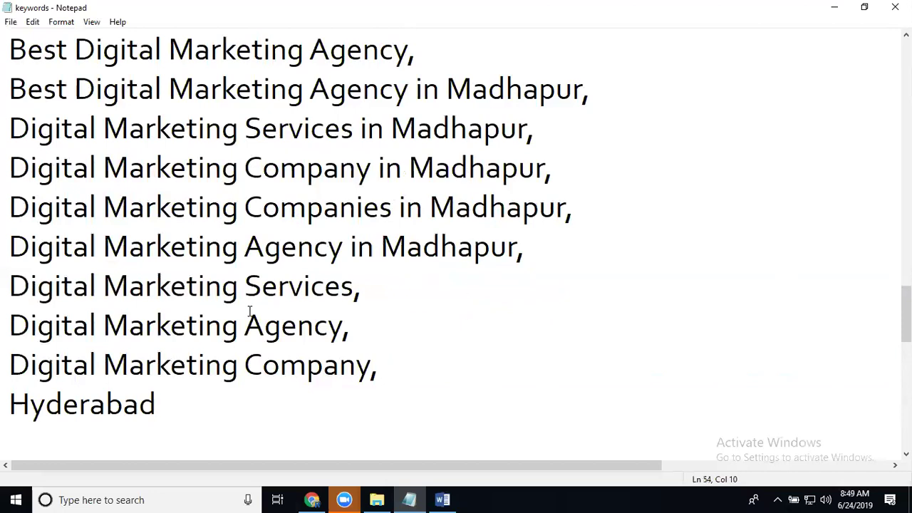
- Paste the area names from Borabanda to gachibowli on the line below Hyderabad
{"action": "scroll", "coordinate": [203, 317], "scroll_direction": "up", "scroll_amount": 5}
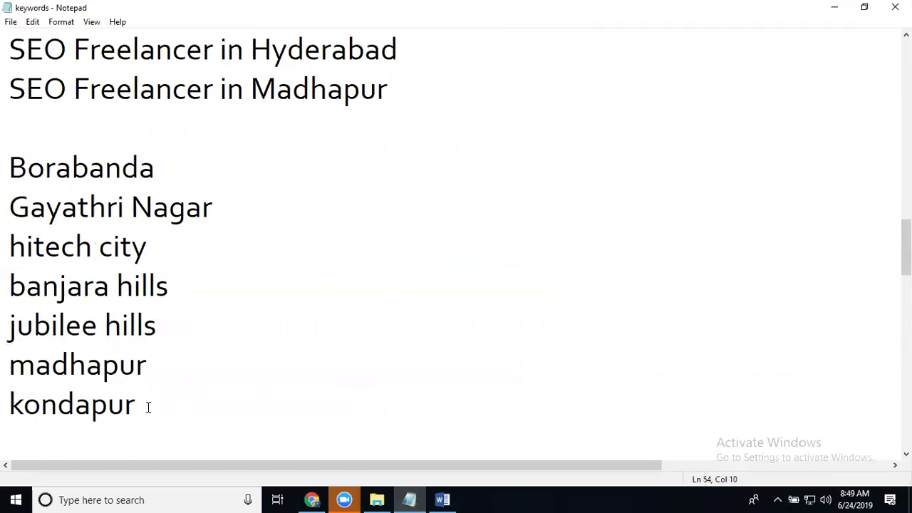
{"action": "scroll", "coordinate": [148, 407], "scroll_direction": "down", "scroll_amount": 1}
{"action": "left_click_drag", "start_coordinate": [158, 329], "coordinate": [25, 87]}
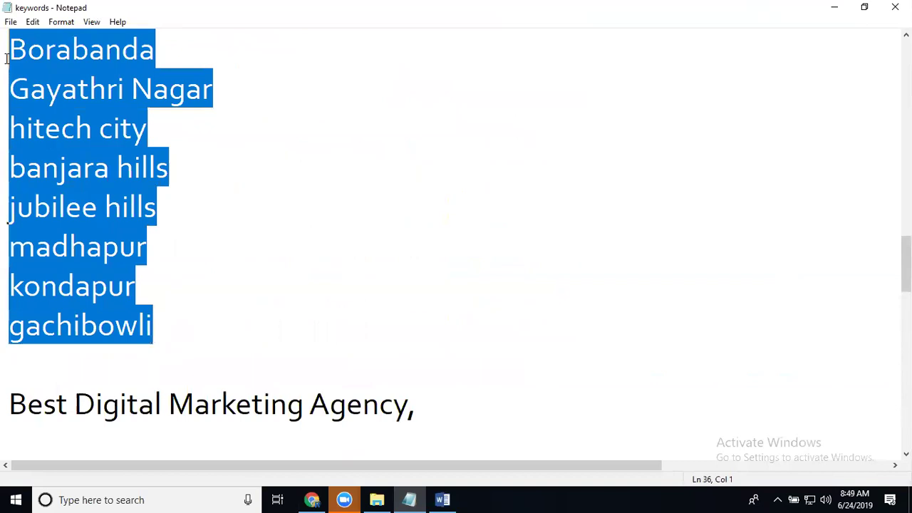
{"action": "scroll", "coordinate": [6, 58], "scroll_direction": "up", "scroll_amount": 1}
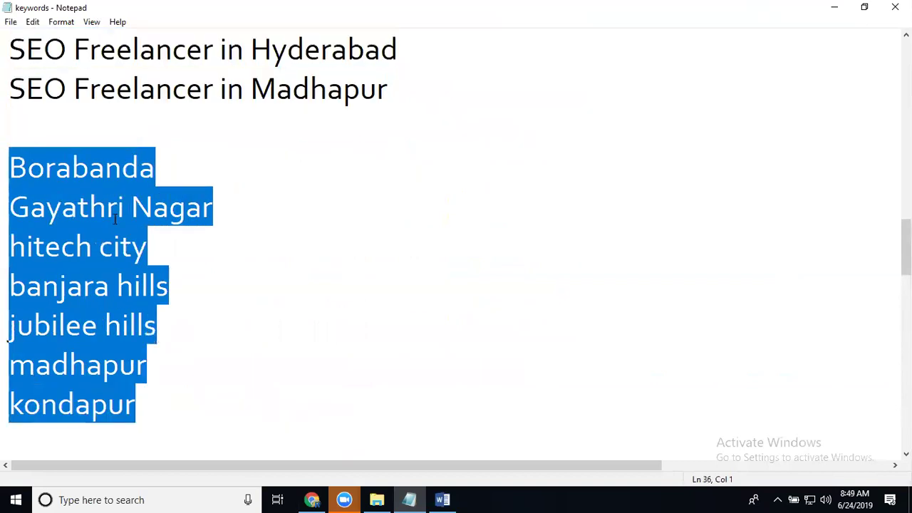
{"action": "scroll", "coordinate": [114, 218], "scroll_direction": "down", "scroll_amount": 6}
{"action": "left_click", "coordinate": [34, 316]}
{"action": "type", "text": "Borabanda Gayathri Nagar hitech city banjara hills jubilee hills madhapur kondapur gachibowli"}
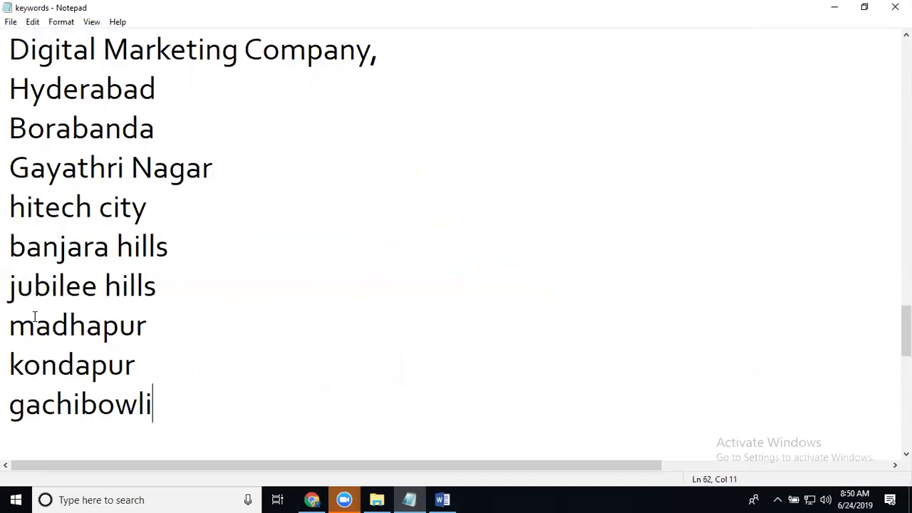
{"action": "key", "text": "Return"}
- Add commas after Hyderabad, Borabanda, Gayathri Nagar, hitech city, banjara hills and jubilee hills
{"action": "scroll", "coordinate": [32, 312], "scroll_direction": "up", "scroll_amount": 1}
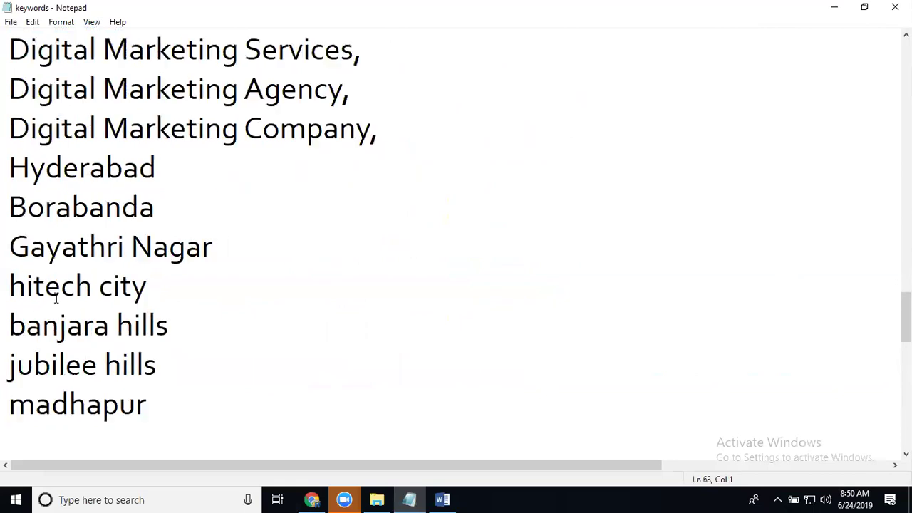
{"action": "left_click", "coordinate": [166, 170]}
{"action": "type", "text": ","}
{"action": "left_click", "coordinate": [164, 203]}
{"action": "type", "text": ","}
{"action": "left_click", "coordinate": [225, 253]}
{"action": "type", "text": ","}
{"action": "left_click", "coordinate": [167, 288]}
{"action": "type", "text": ","}
{"action": "left_click", "coordinate": [178, 321]}
{"action": "type", "text": ","}
{"action": "left_click", "coordinate": [158, 368]}
{"action": "type", "text": ","}
- Drag-select the whole comma-separated keyword list for copying
{"action": "left_click", "coordinate": [151, 402]}
{"action": "left_click_drag", "start_coordinate": [163, 401], "coordinate": [10, 30]}
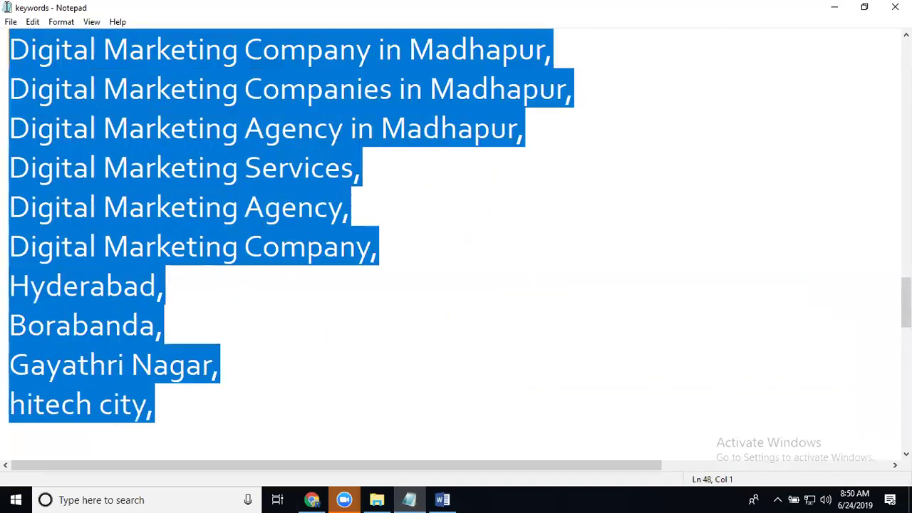
{"action": "left_click_drag", "start_coordinate": [534, 404], "coordinate": [5, 329]}
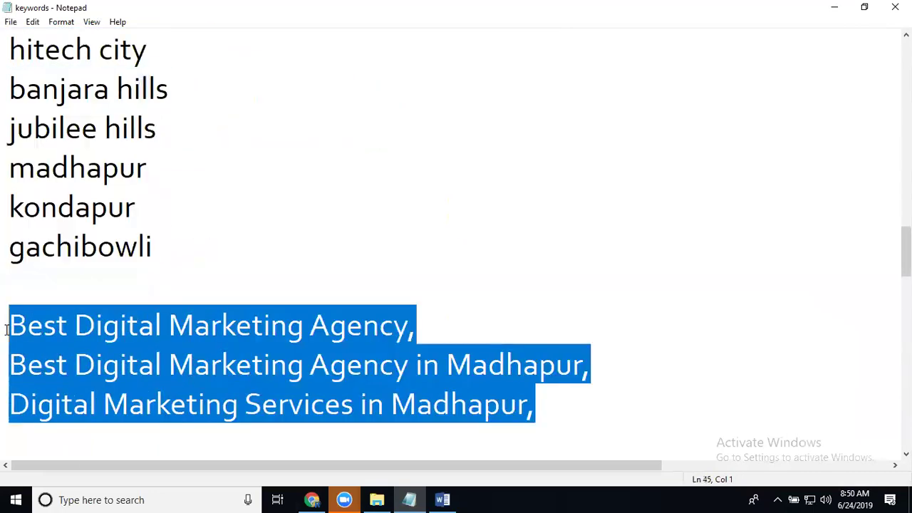
- Paste the keyword list as labels and note 'Rakesh Tech Solutions Provide Digital marketing Services…in madhapur'
{"action": "left_click", "coordinate": [826, 9]}
{"action": "left_click", "coordinate": [285, 234]}
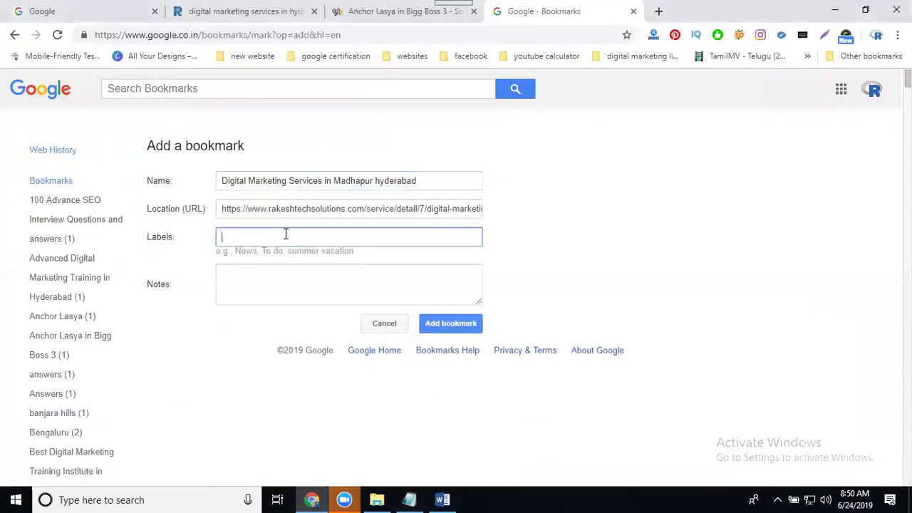
{"action": "key", "text": "ctrl+v"}
{"action": "left_click", "coordinate": [634, 197]}
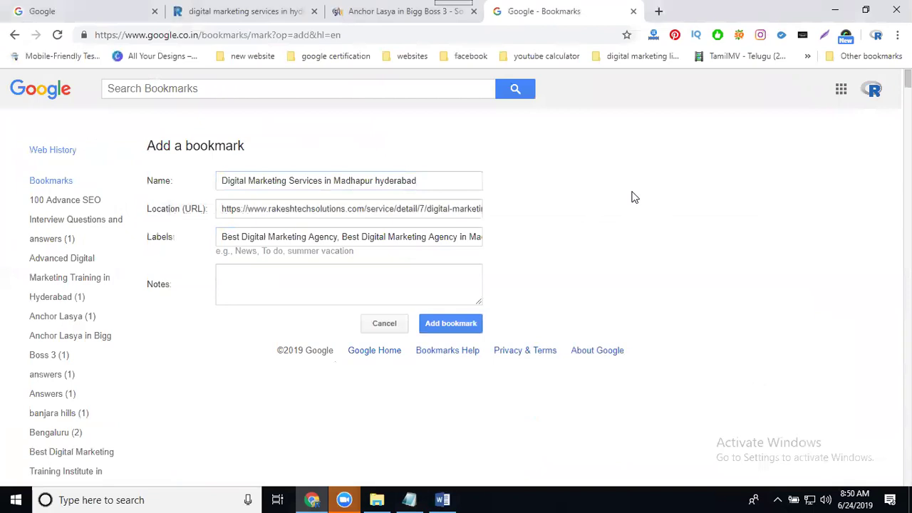
{"action": "triple_click", "coordinate": [439, 180]}
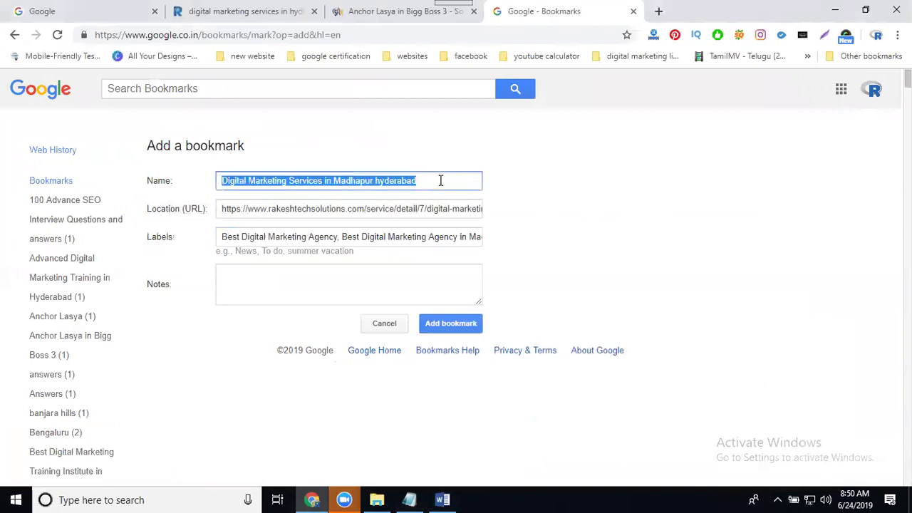
{"action": "left_click", "coordinate": [310, 280]}
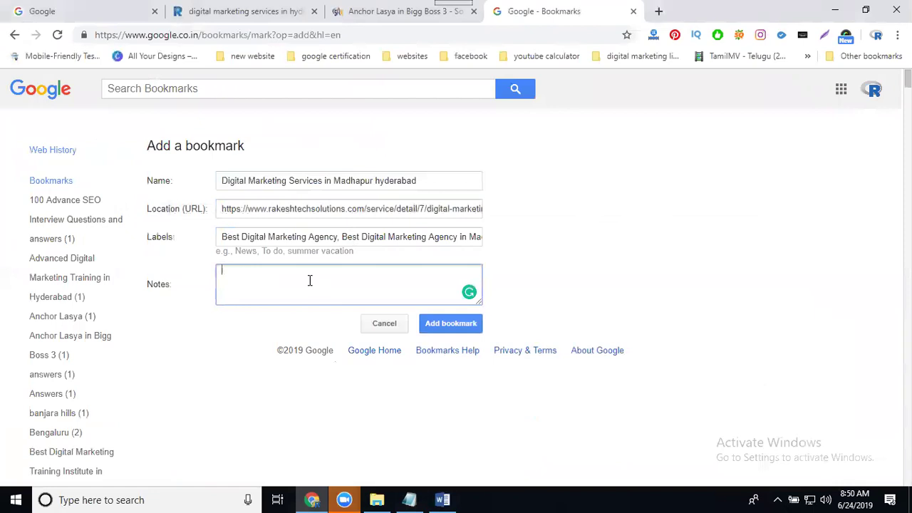
{"action": "type", "text": "Rakesh Te"}
{"action": "type", "text": "ch Solutio"}
{"action": "type", "text": "ns Pro"}
{"action": "type", "text": "vide D"}
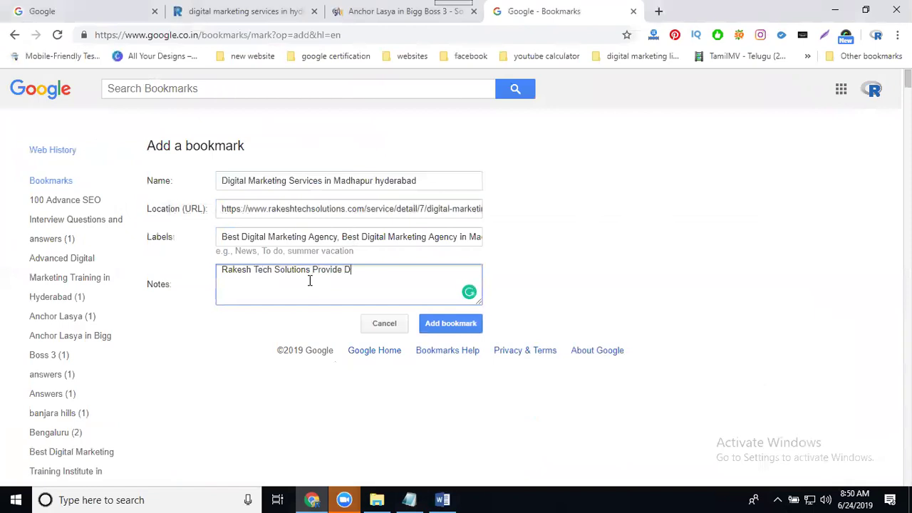
{"action": "type", "text": "igital mar"}
{"action": "type", "text": "keting Ser"}
{"action": "type", "text": "vices wit"}
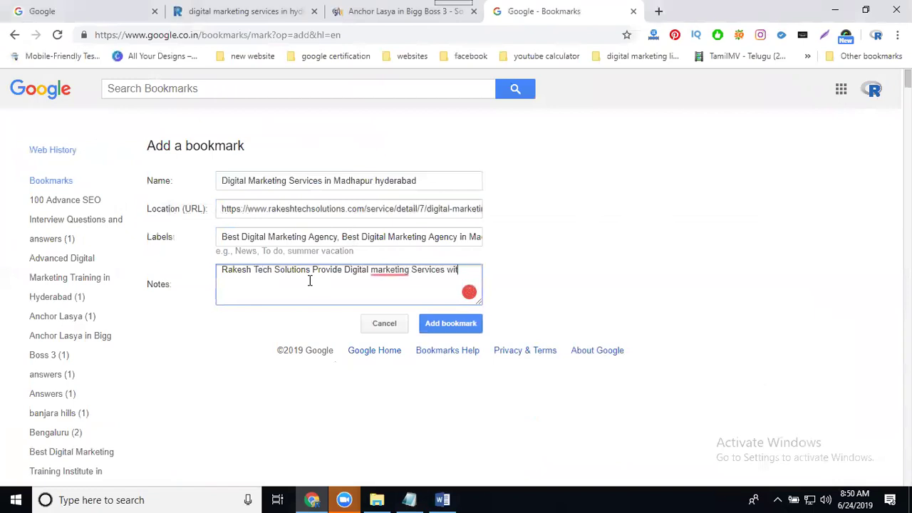
{"action": "type", "text": "h best"}
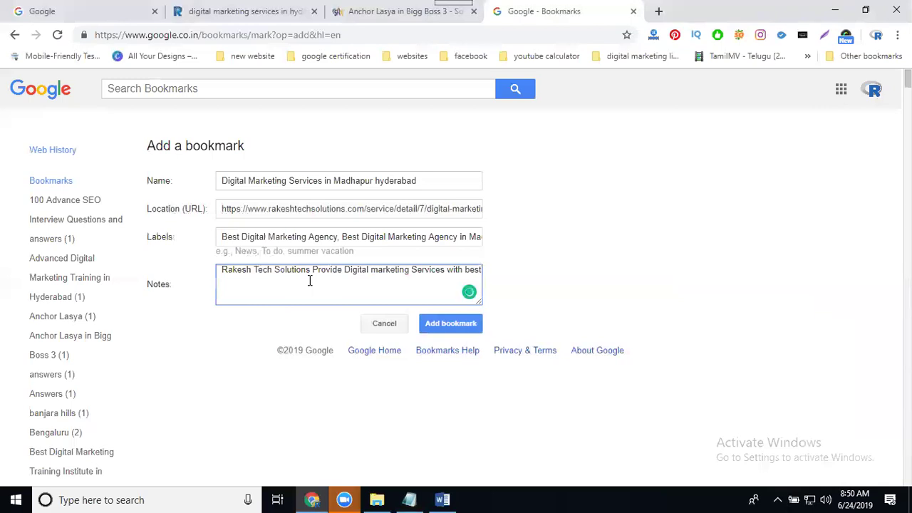
{"action": "type", "text": " pro"}
{"action": "type", "text": "ice i"}
{"action": "type", "text": "n madhapur"}
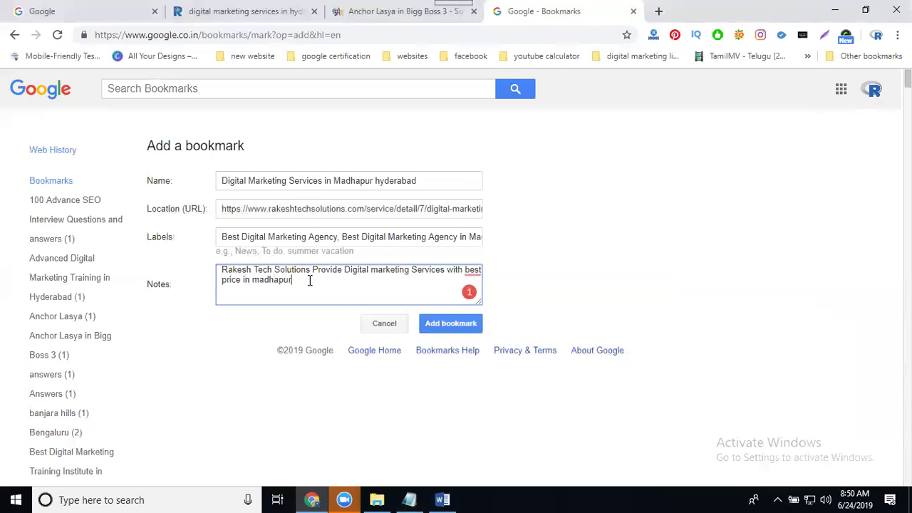
{"action": "type", "text": " hyderabad"}
- Save the Digital Marketing Services in Madhapur hyderabad bookmark, reopen it to review labels, and resave
{"action": "left_click", "coordinate": [450, 323]}
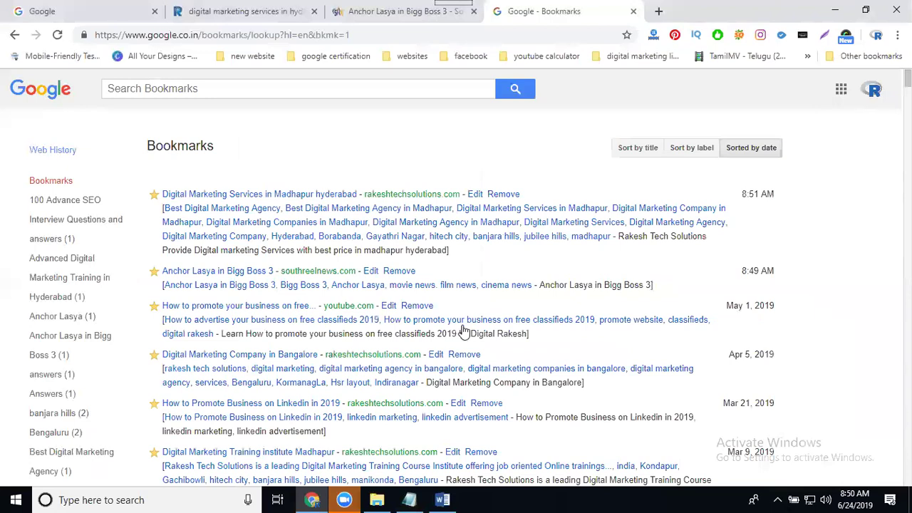
{"action": "left_click", "coordinate": [474, 195]}
{"action": "left_click", "coordinate": [390, 222]}
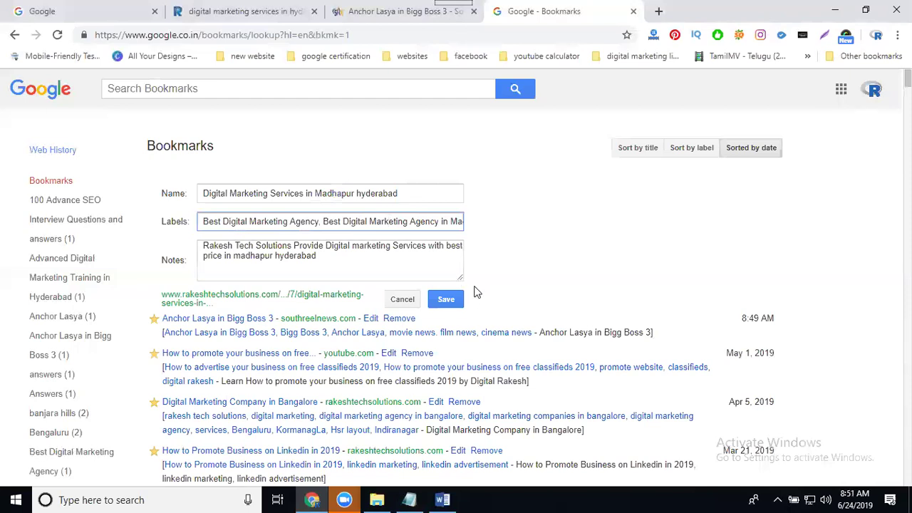
{"action": "left_click", "coordinate": [434, 303]}
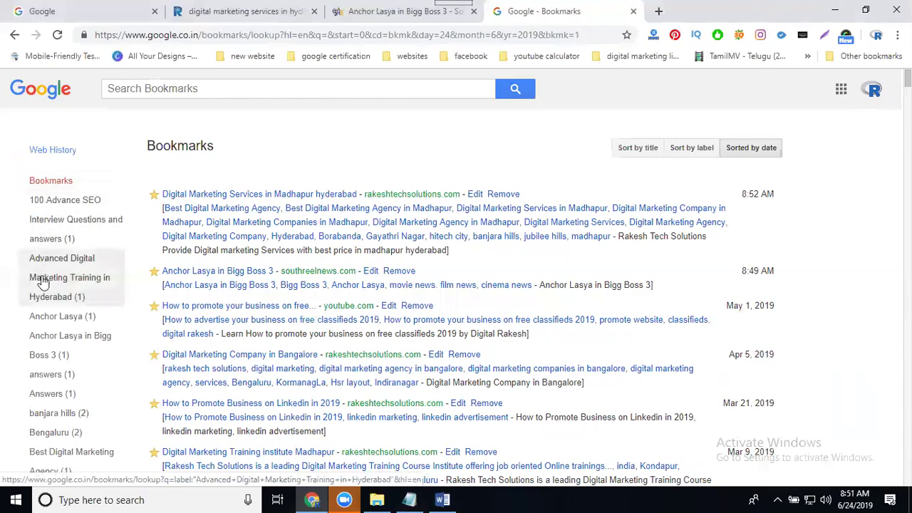
- Scroll down the bookmarks and label list, then back up to the newest entry
{"action": "scroll", "coordinate": [46, 297], "scroll_direction": "down", "scroll_amount": 3}
{"action": "scroll", "coordinate": [44, 313], "scroll_direction": "down", "scroll_amount": 1}
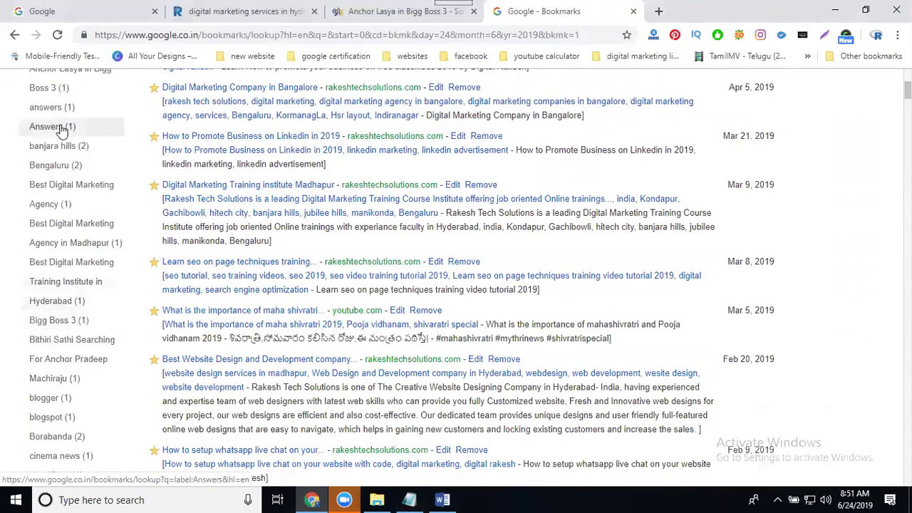
{"action": "scroll", "coordinate": [63, 130], "scroll_direction": "up", "scroll_amount": 4}
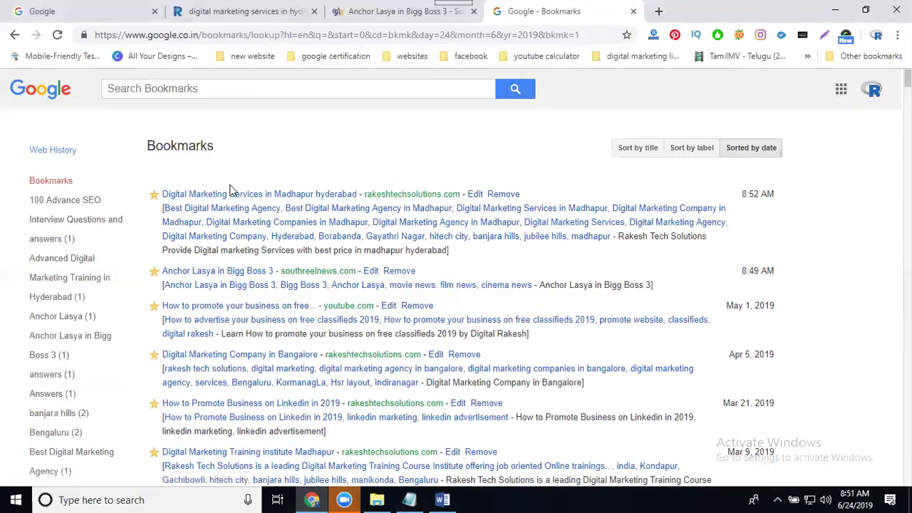